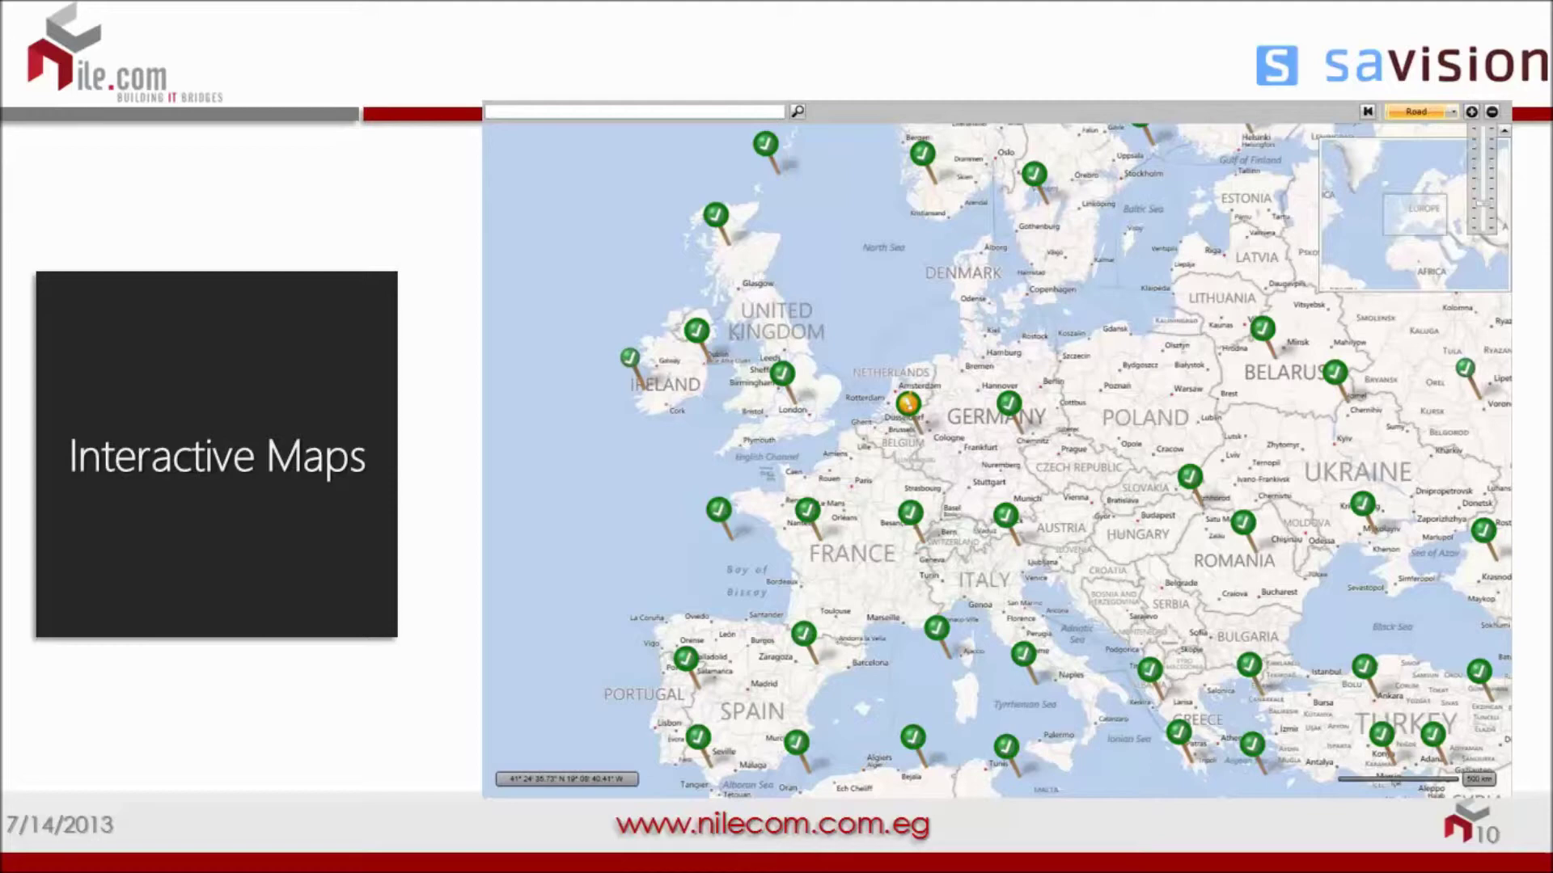
# Advance the slideshow to slide 11, the Savision Live Maps demo slide
pyautogui.press('Right')
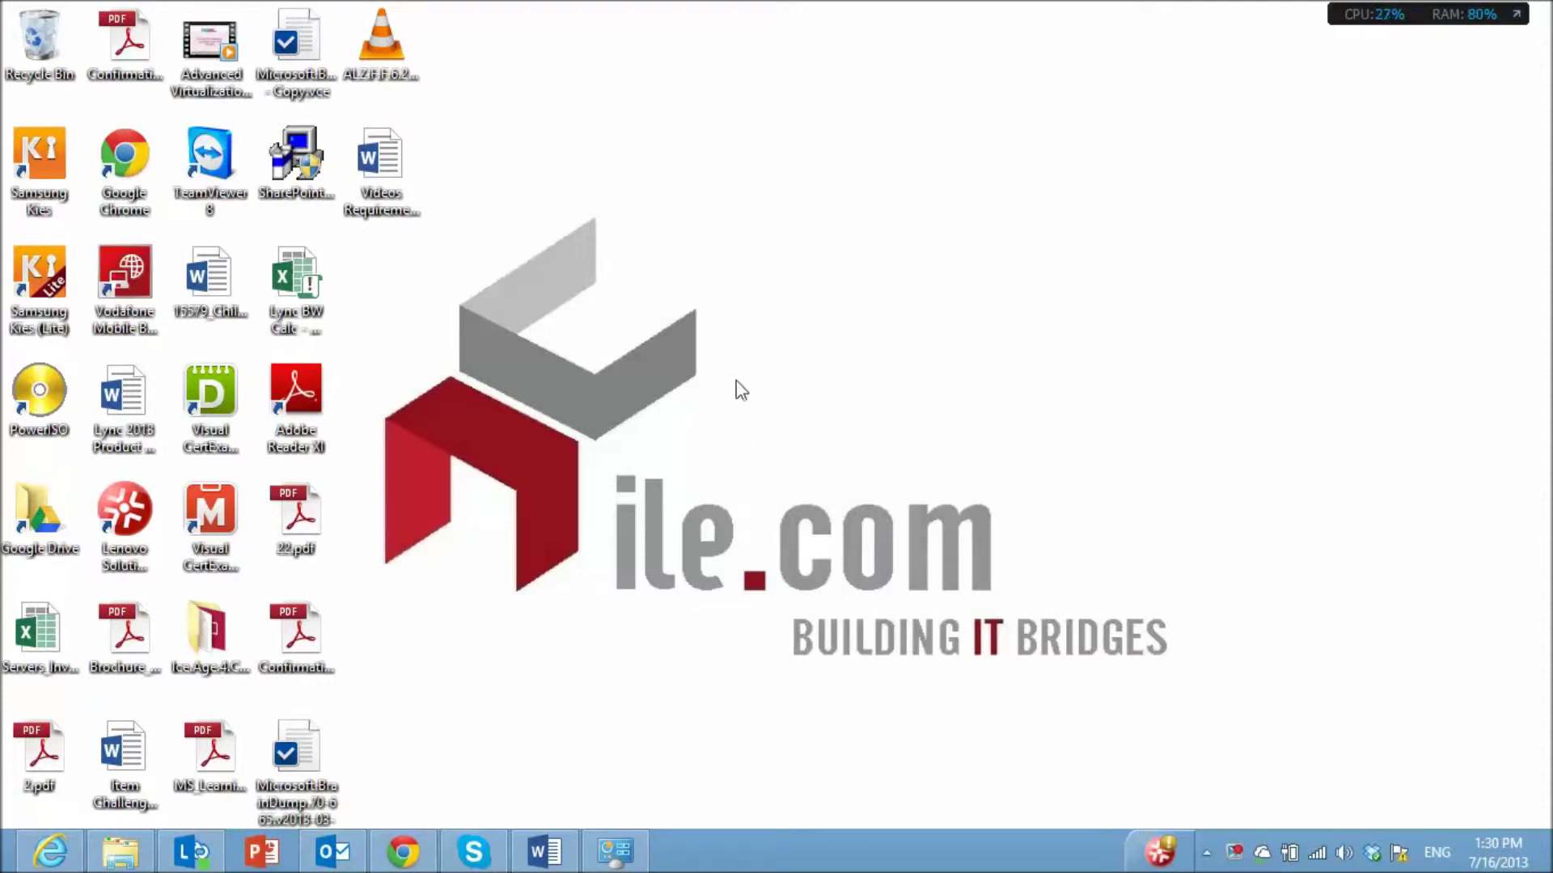
# In the remote session, minimize Operations Manager and restore the Live Maps New Diagram window
pyautogui.click(4, 8)
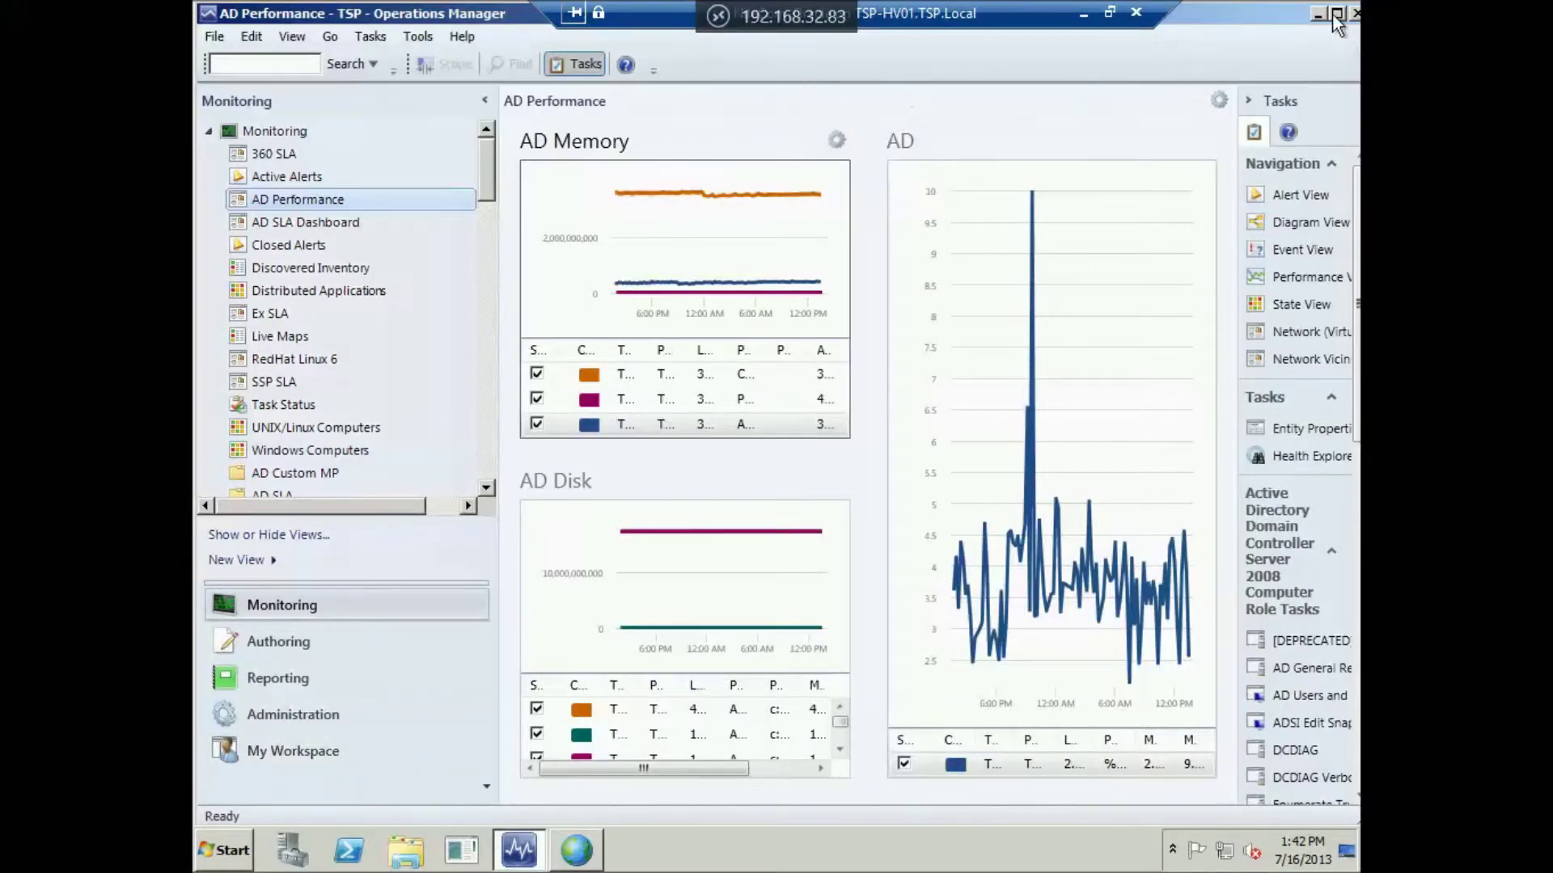
pyautogui.click(1319, 13)
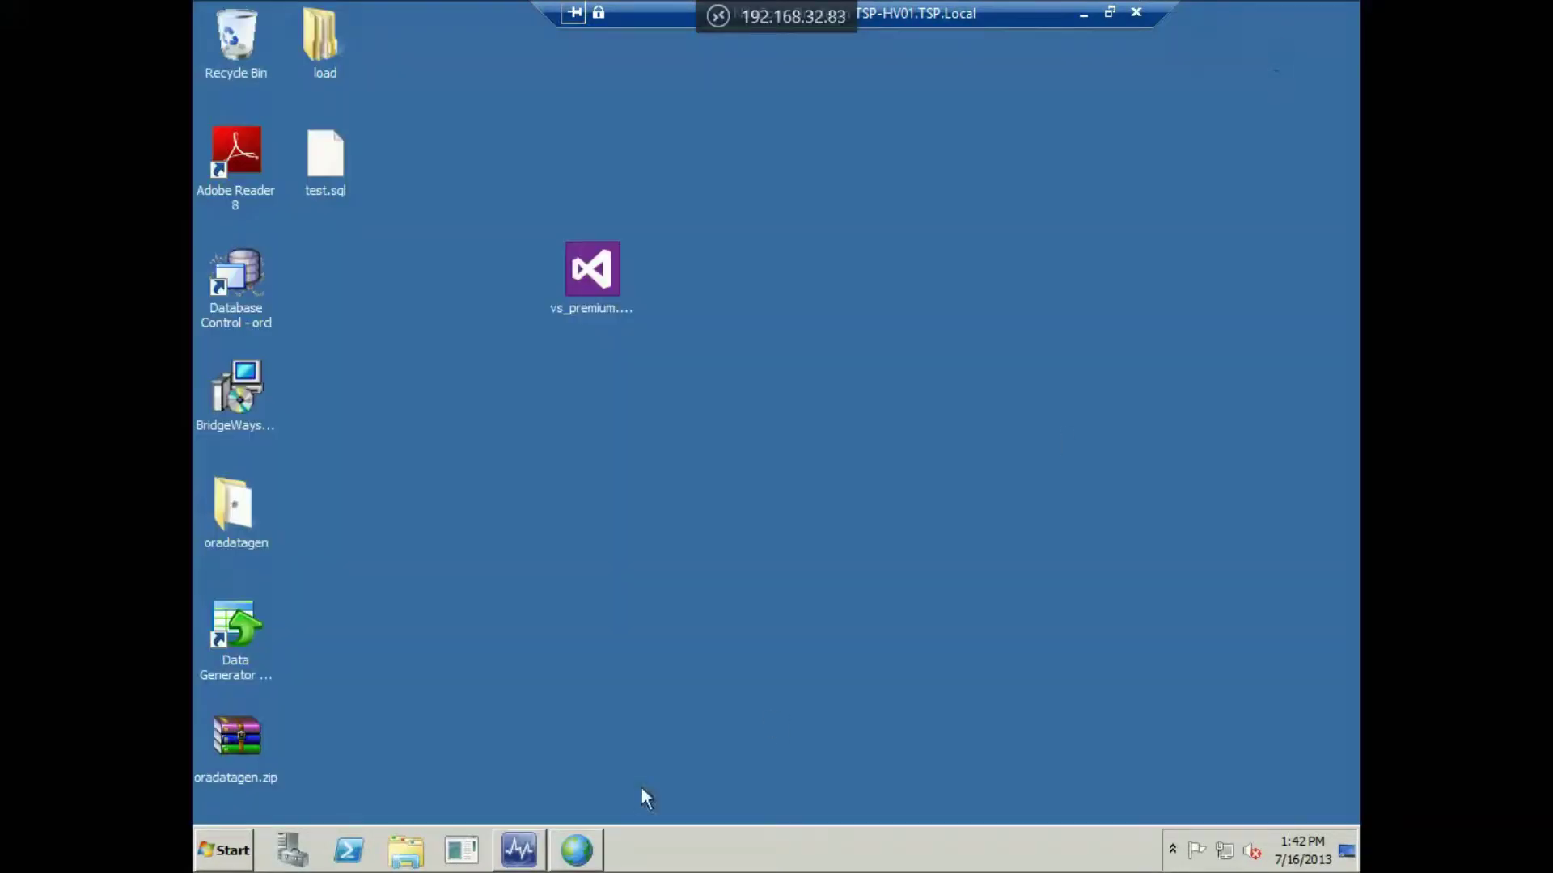
pyautogui.click(591, 849)
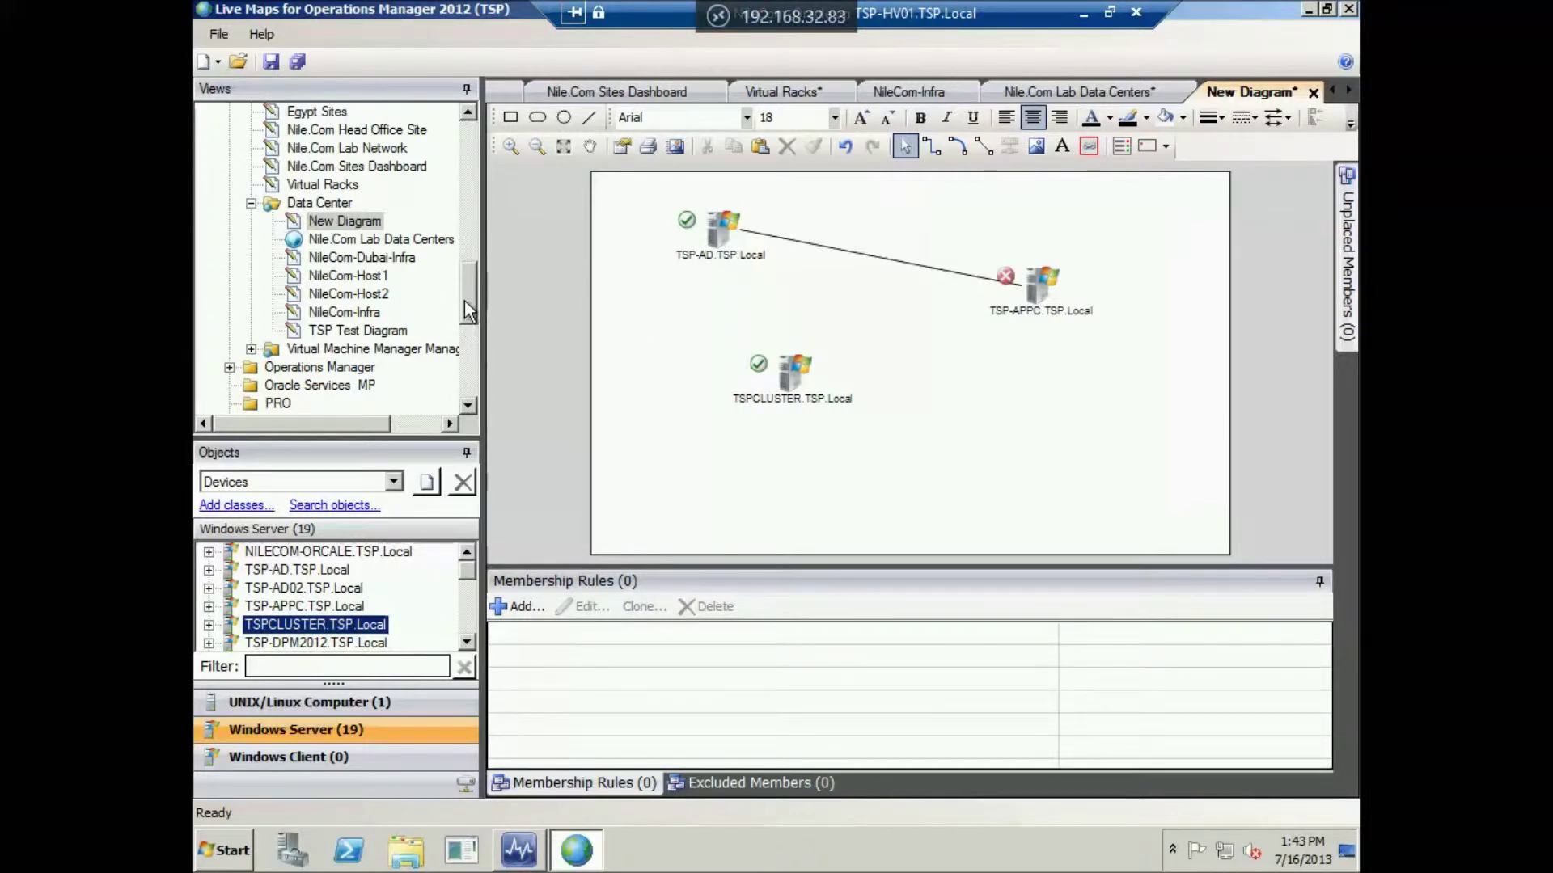
pyautogui.moveTo(473, 298); pyautogui.dragTo(479, 144)
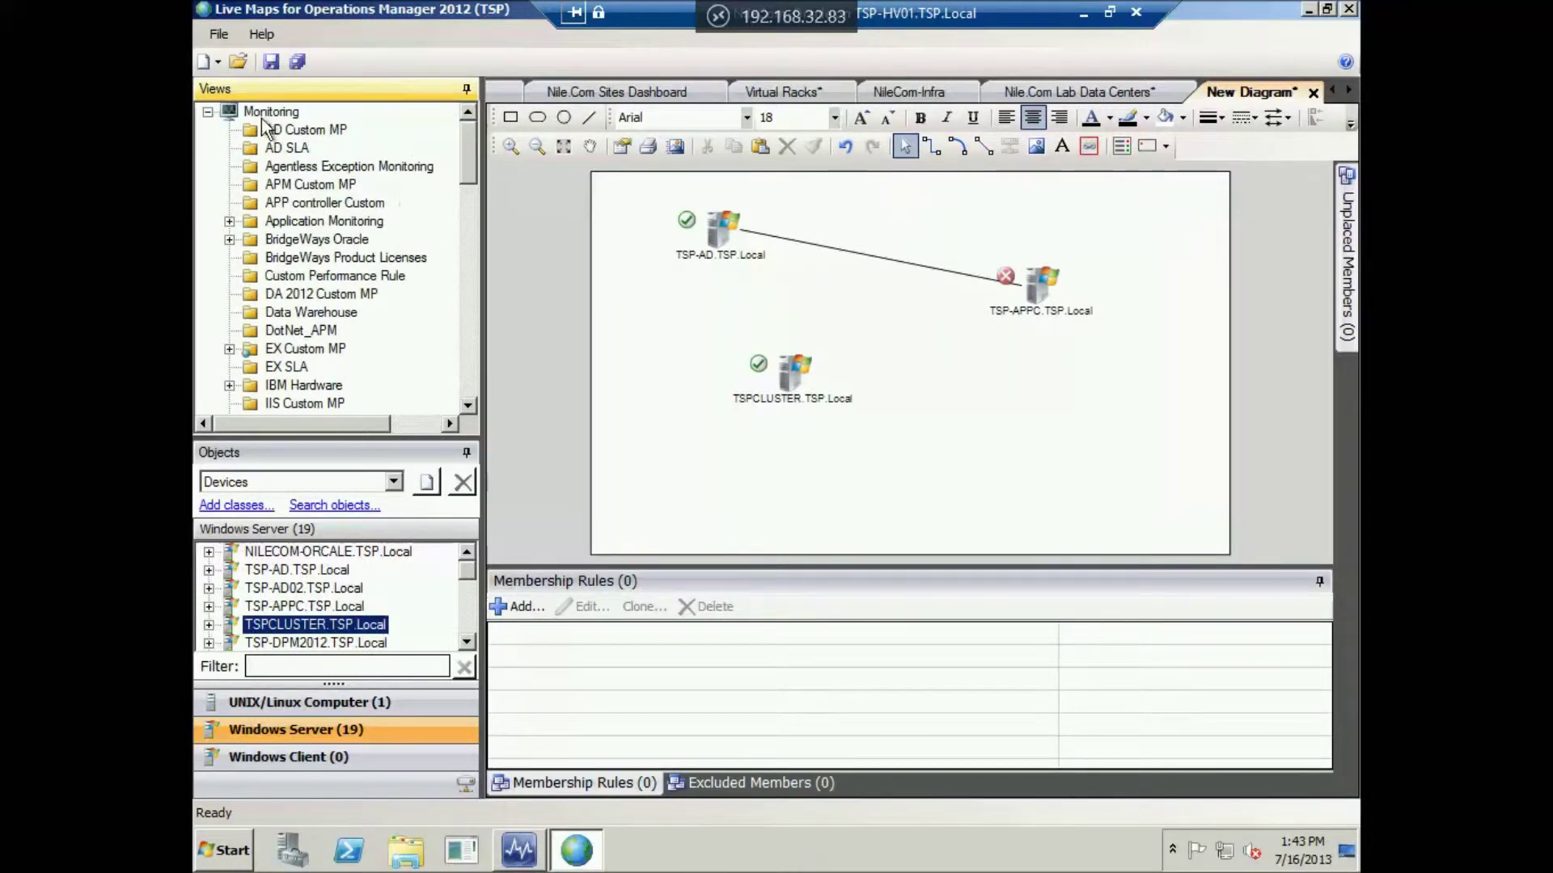
pyautogui.moveTo(473, 149); pyautogui.dragTo(472, 178)
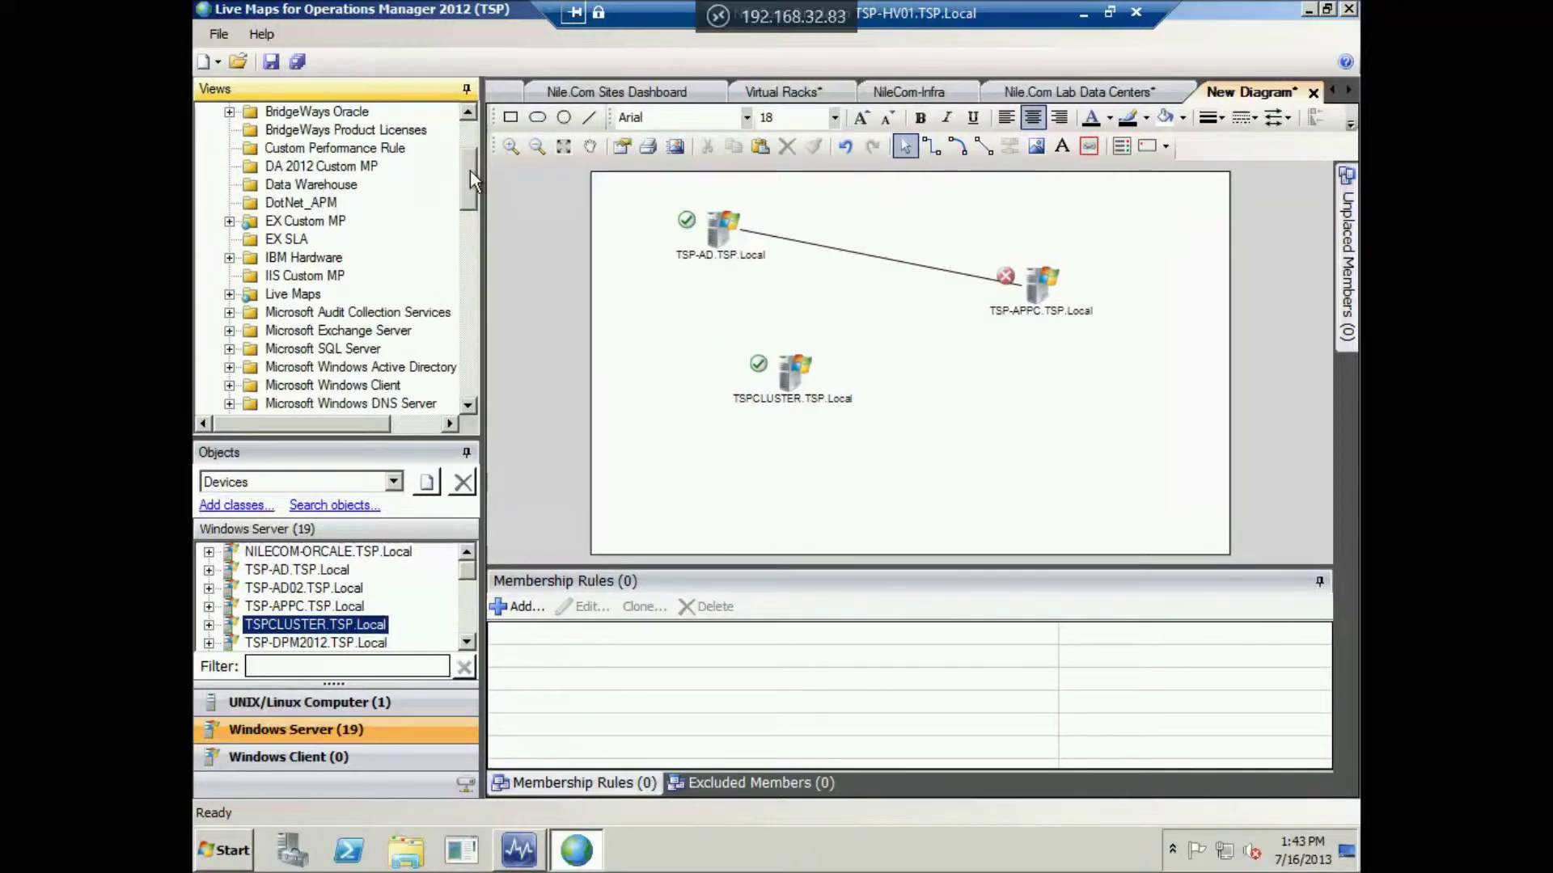
pyautogui.moveTo(472, 172); pyautogui.dragTo(459, 360)
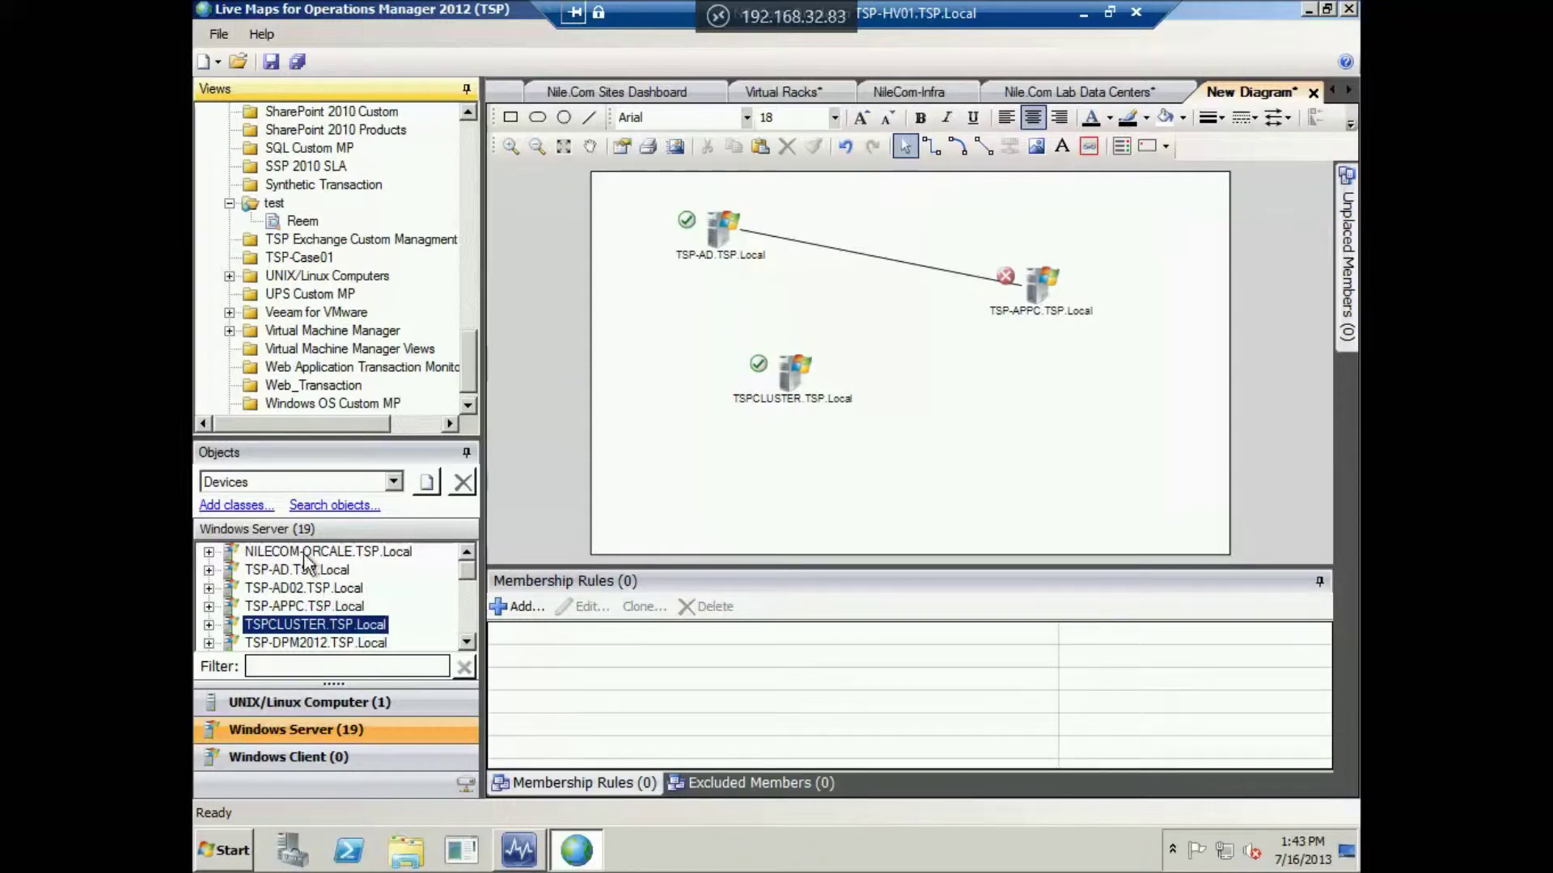
pyautogui.click(277, 485)
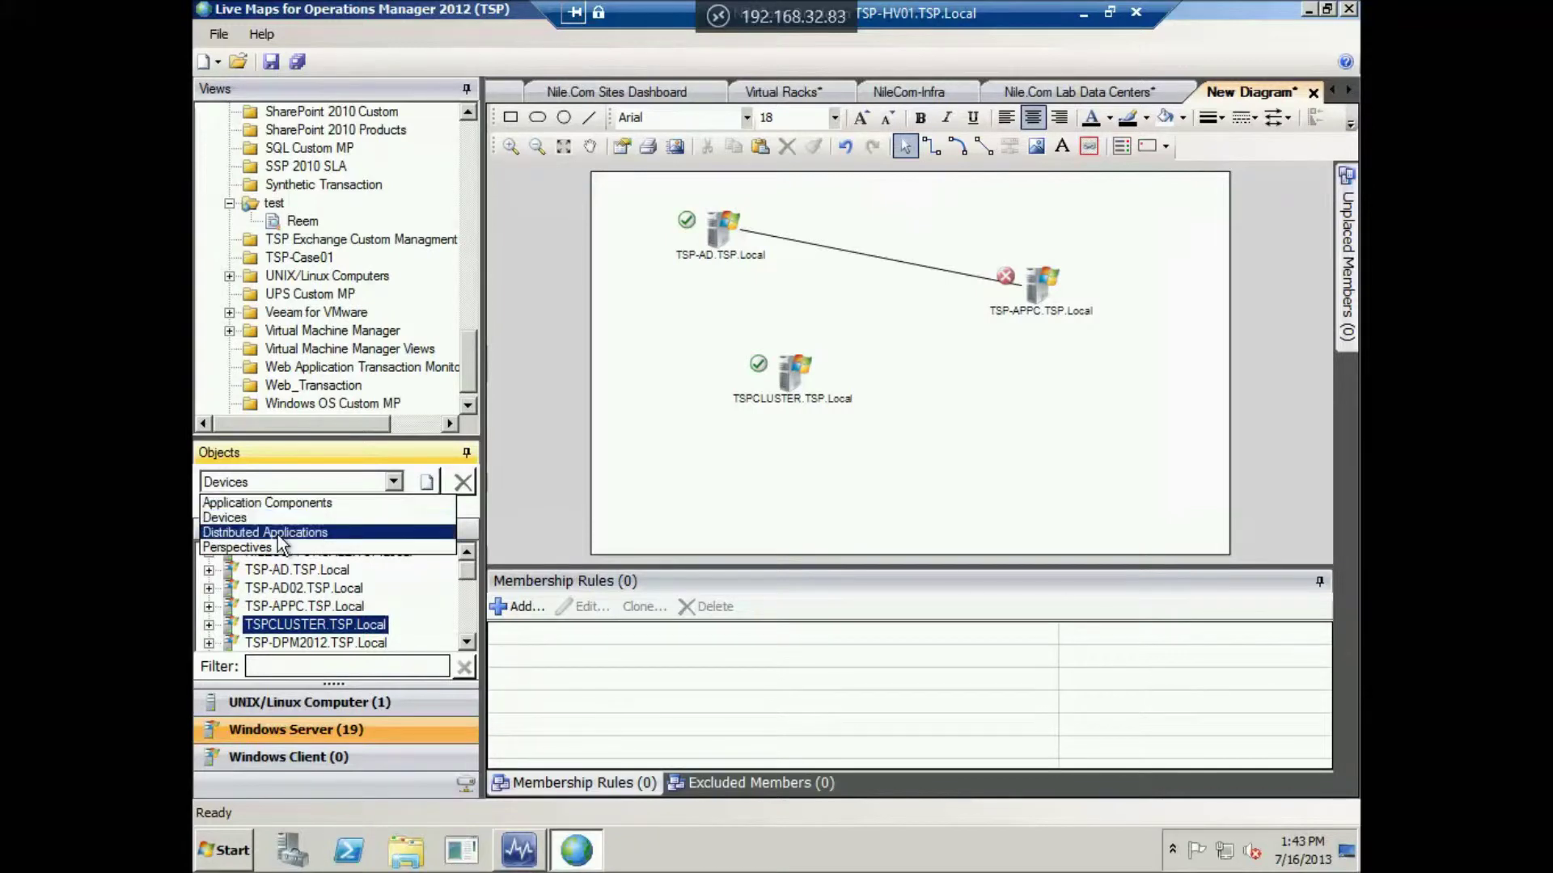
pyautogui.click(332, 518)
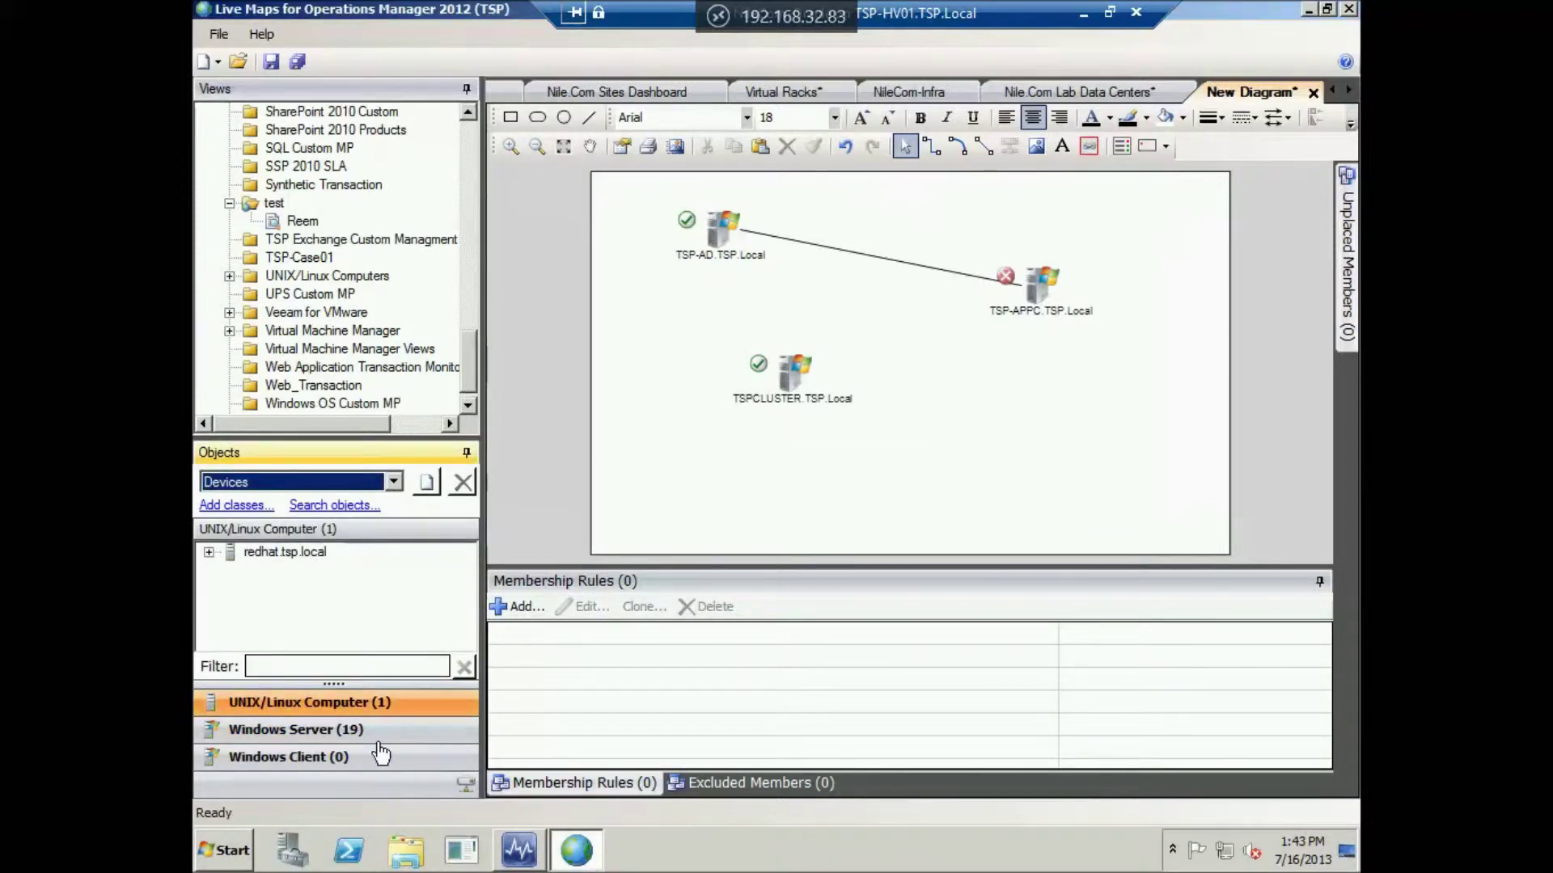
pyautogui.click(319, 731)
pyautogui.click(347, 757)
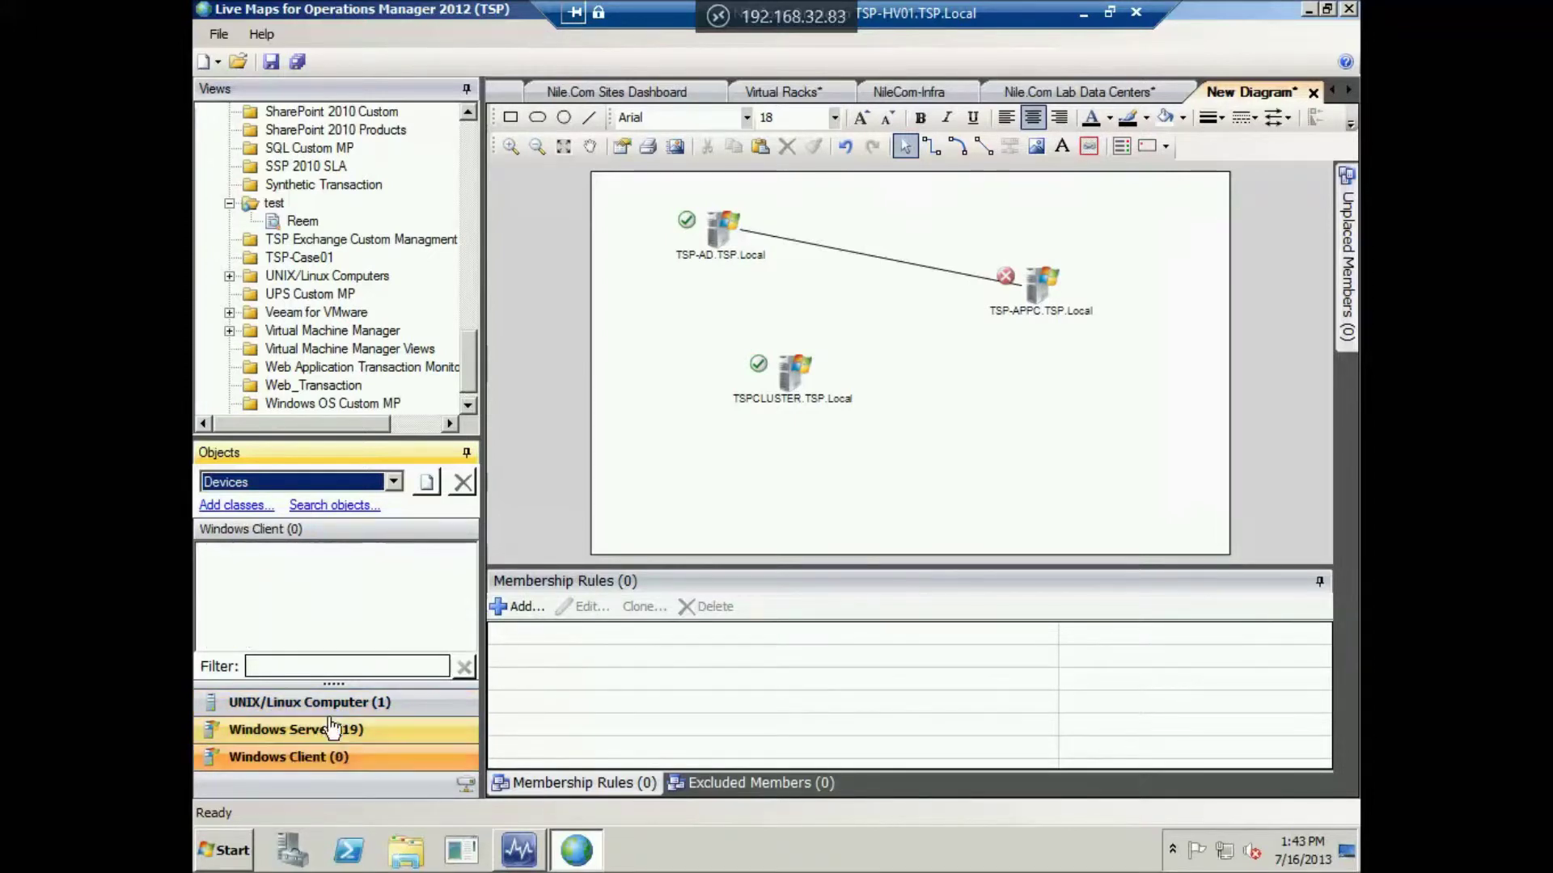
pyautogui.click(344, 702)
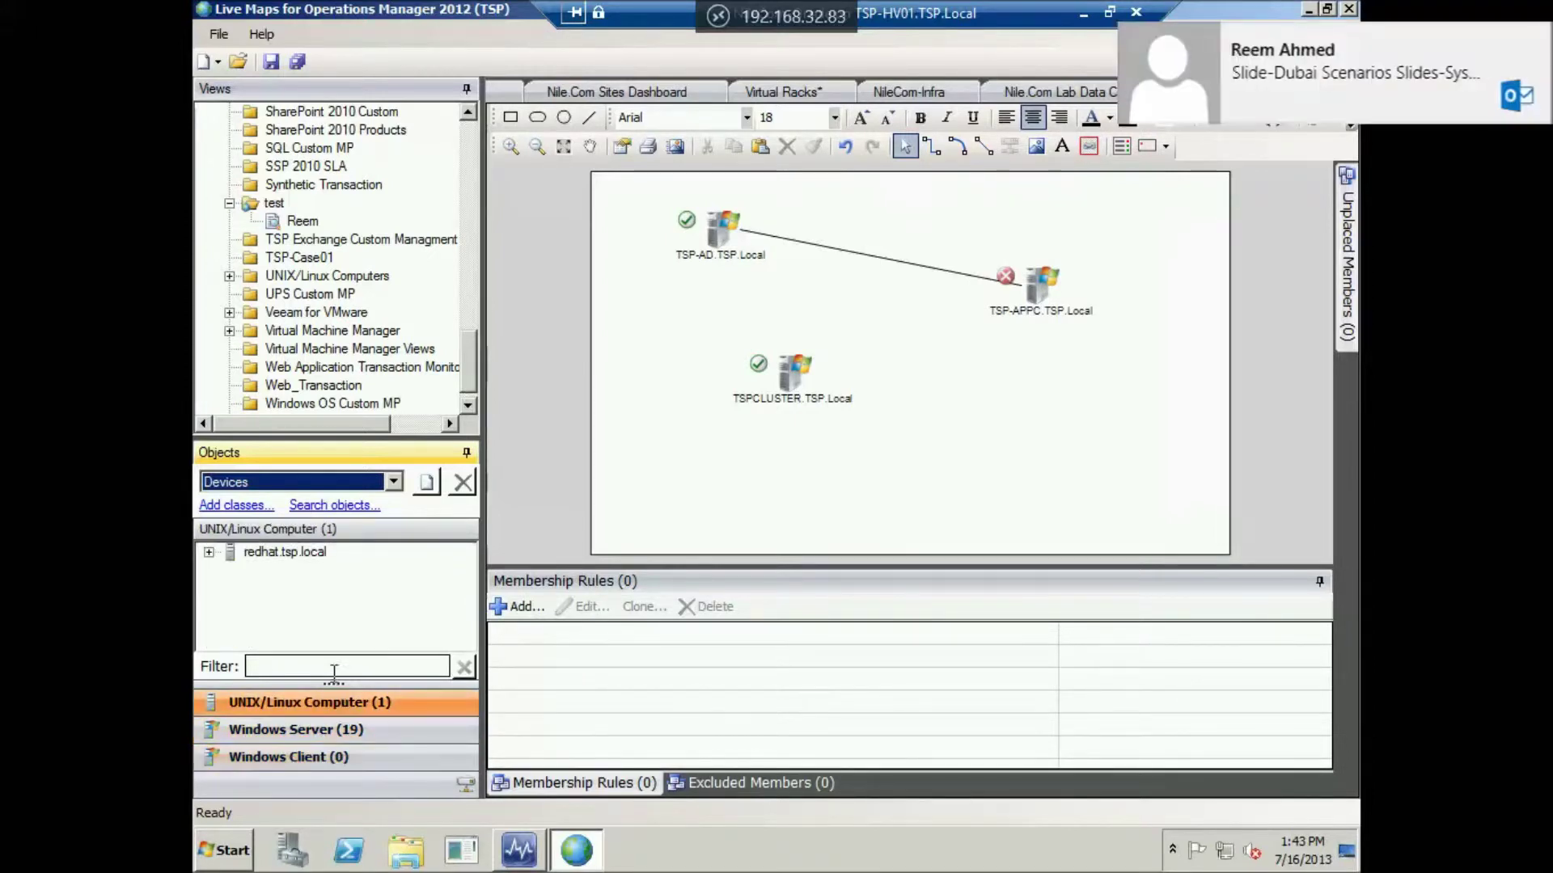
pyautogui.click(319, 731)
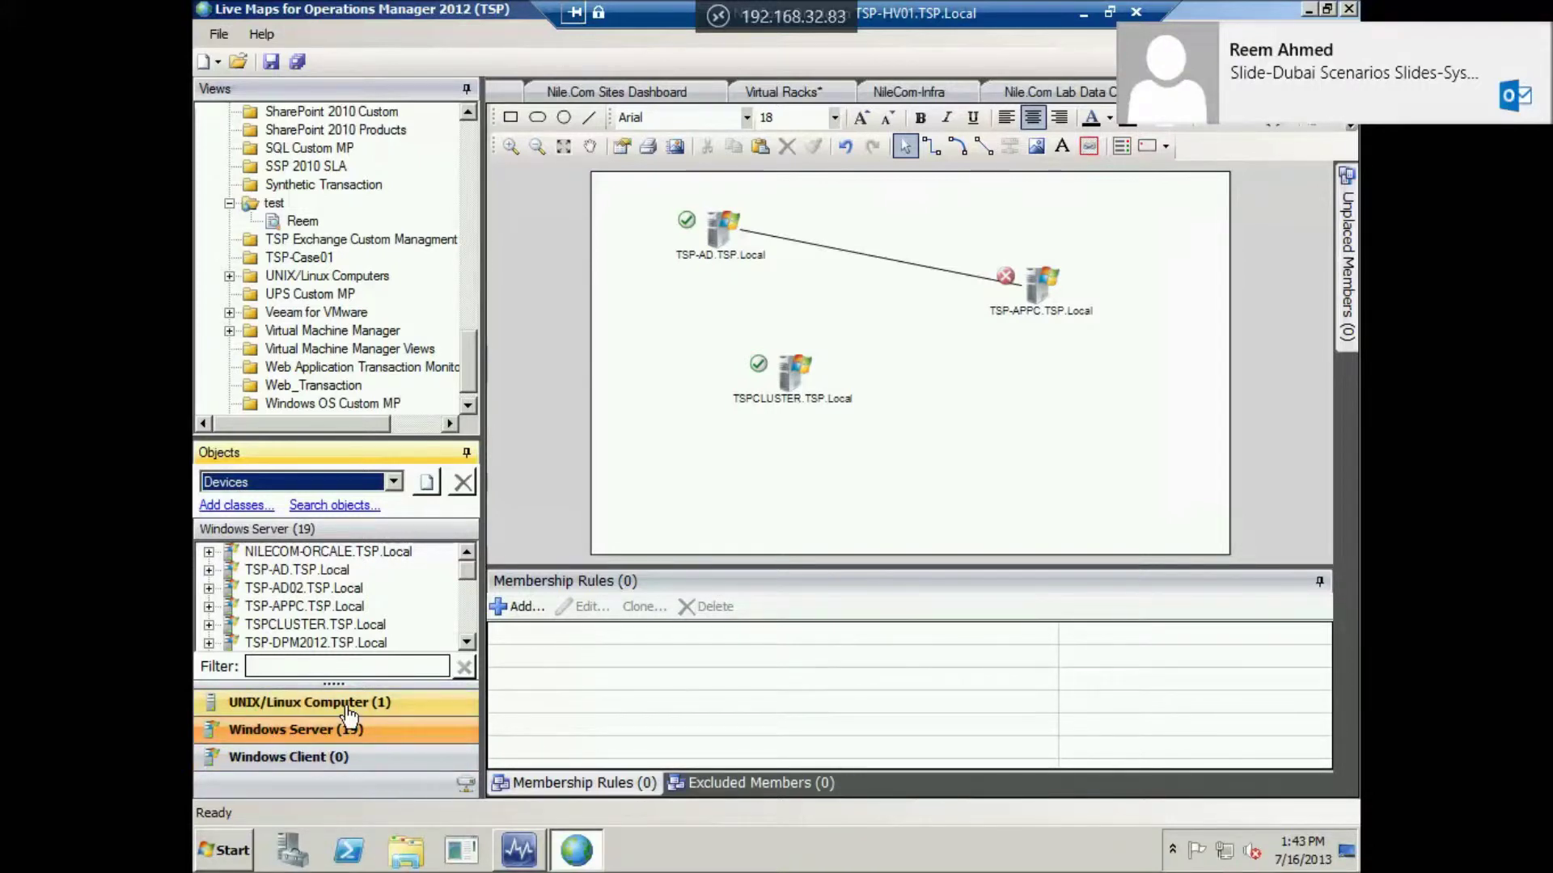
# Add second TSP-APPC and TSPCLUSTER servers to the lower diagram, then show Data Center's Add options
pyautogui.moveTo(295, 608); pyautogui.dragTo(728, 485)
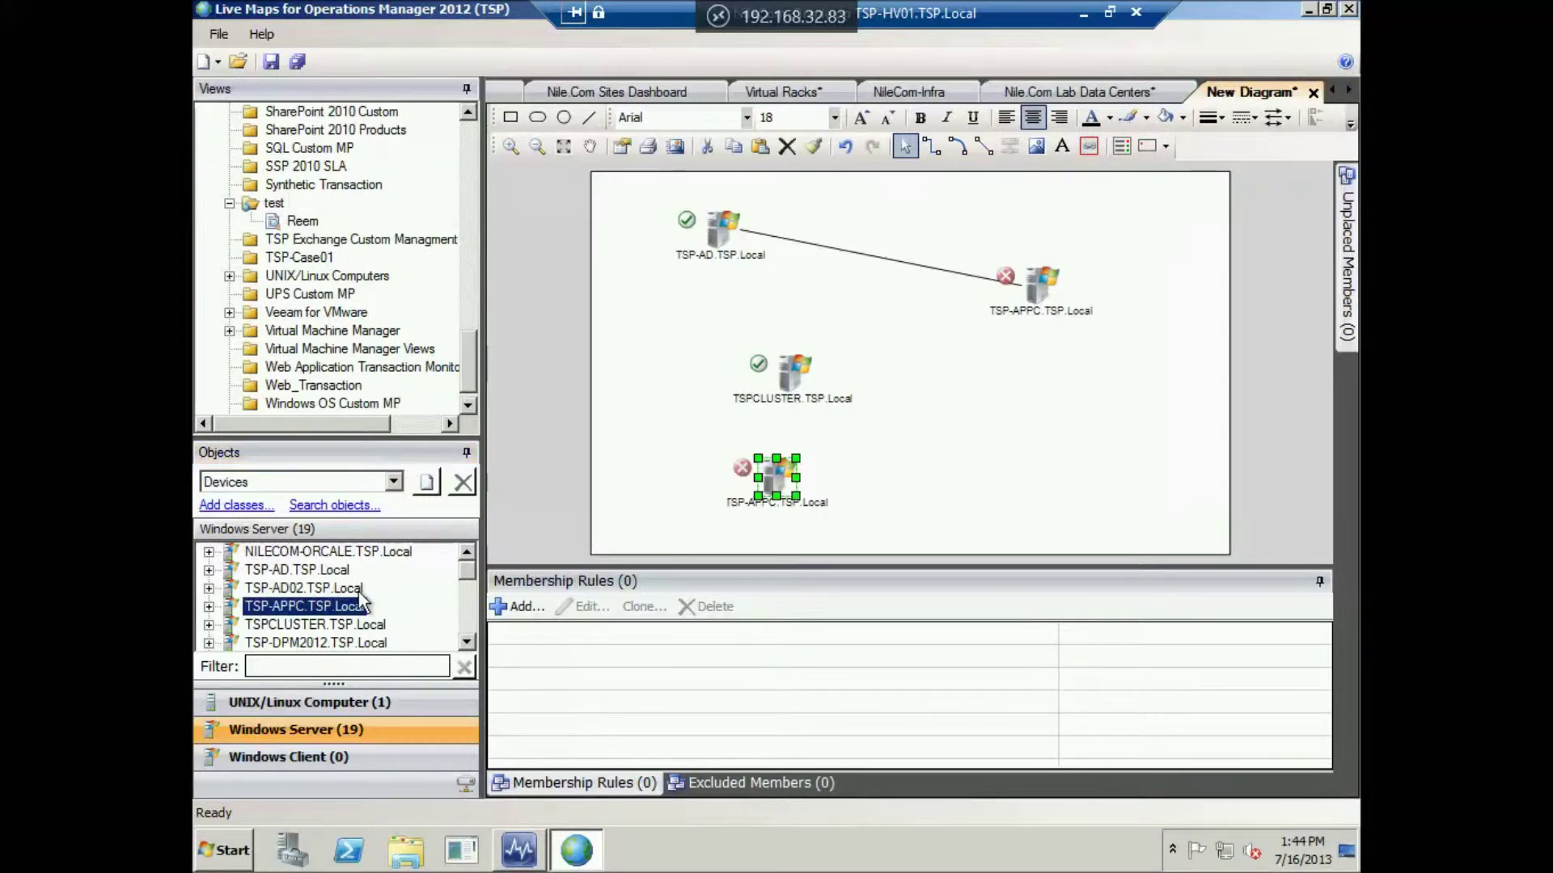
pyautogui.moveTo(372, 624); pyautogui.dragTo(1023, 473)
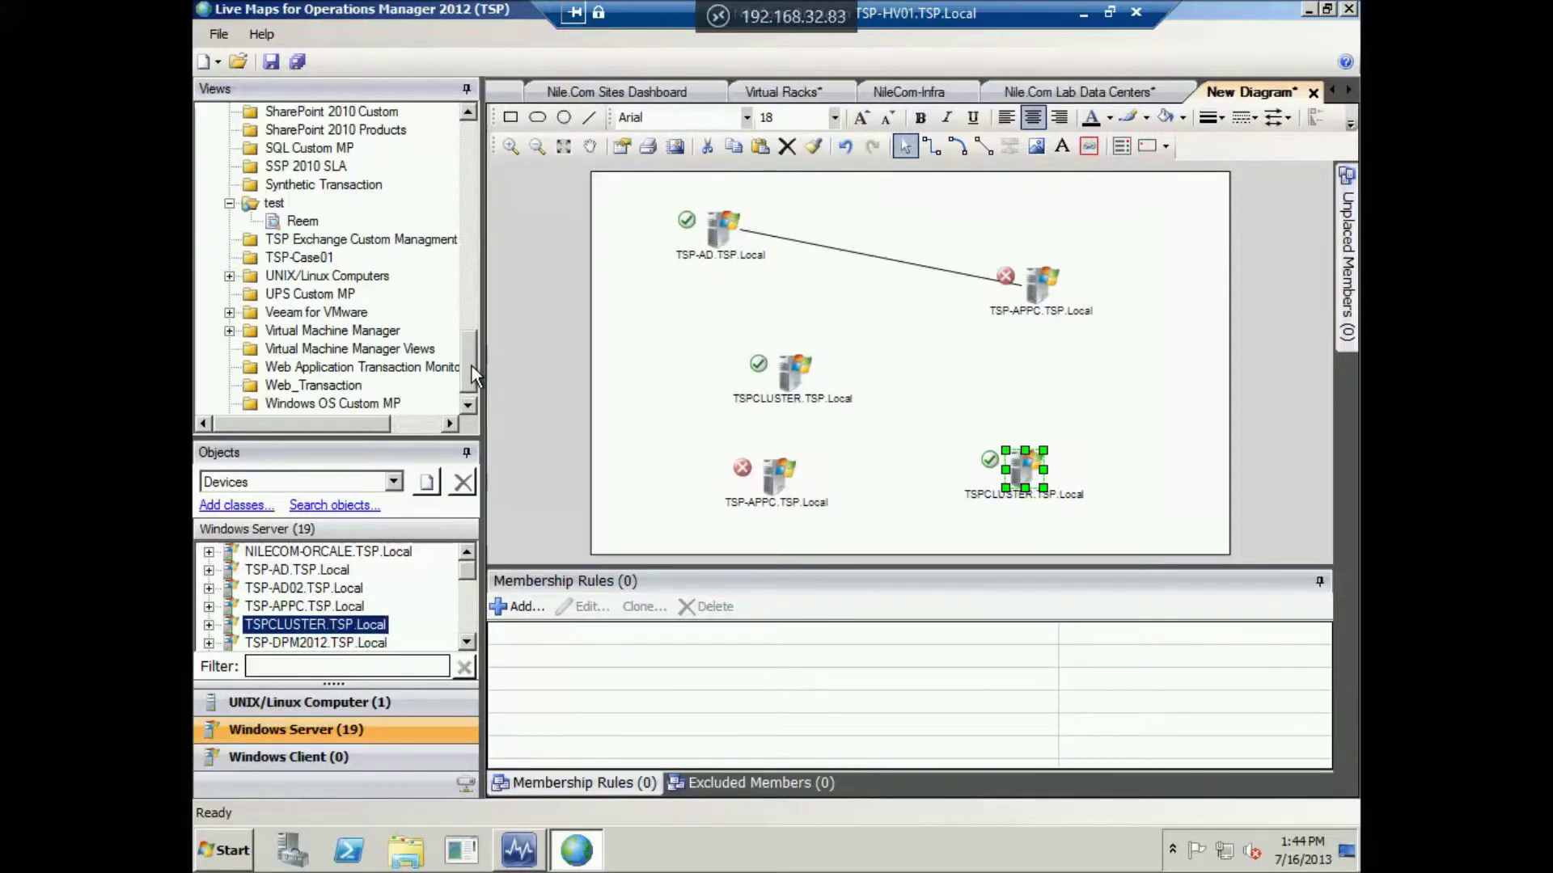
pyautogui.moveTo(473, 366); pyautogui.dragTo(478, 288)
pyautogui.rightClick(306, 240)
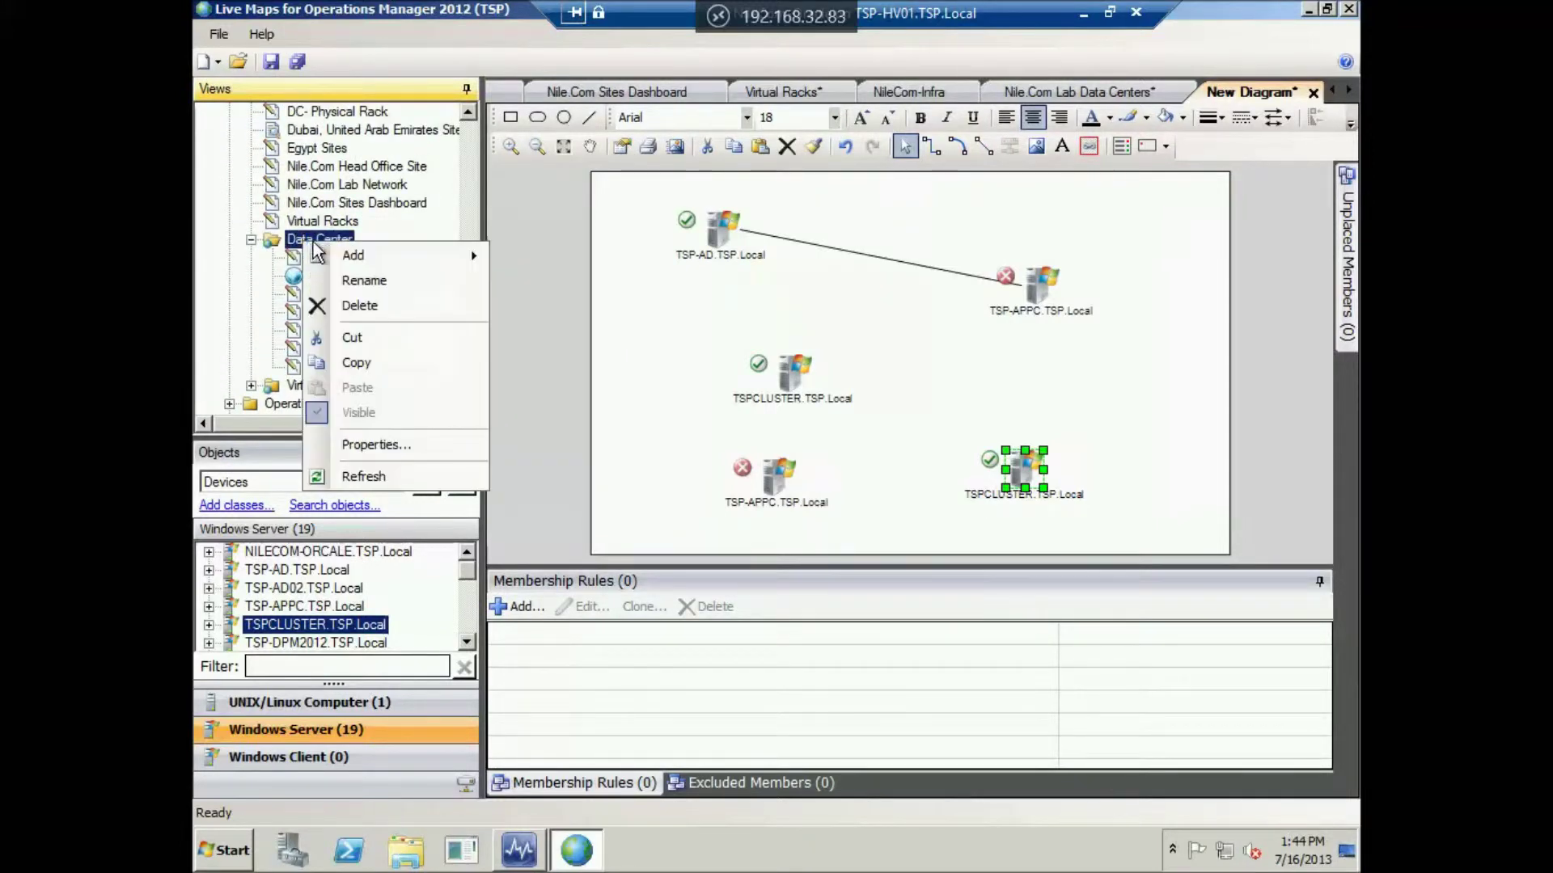
pyautogui.moveTo(403, 254)
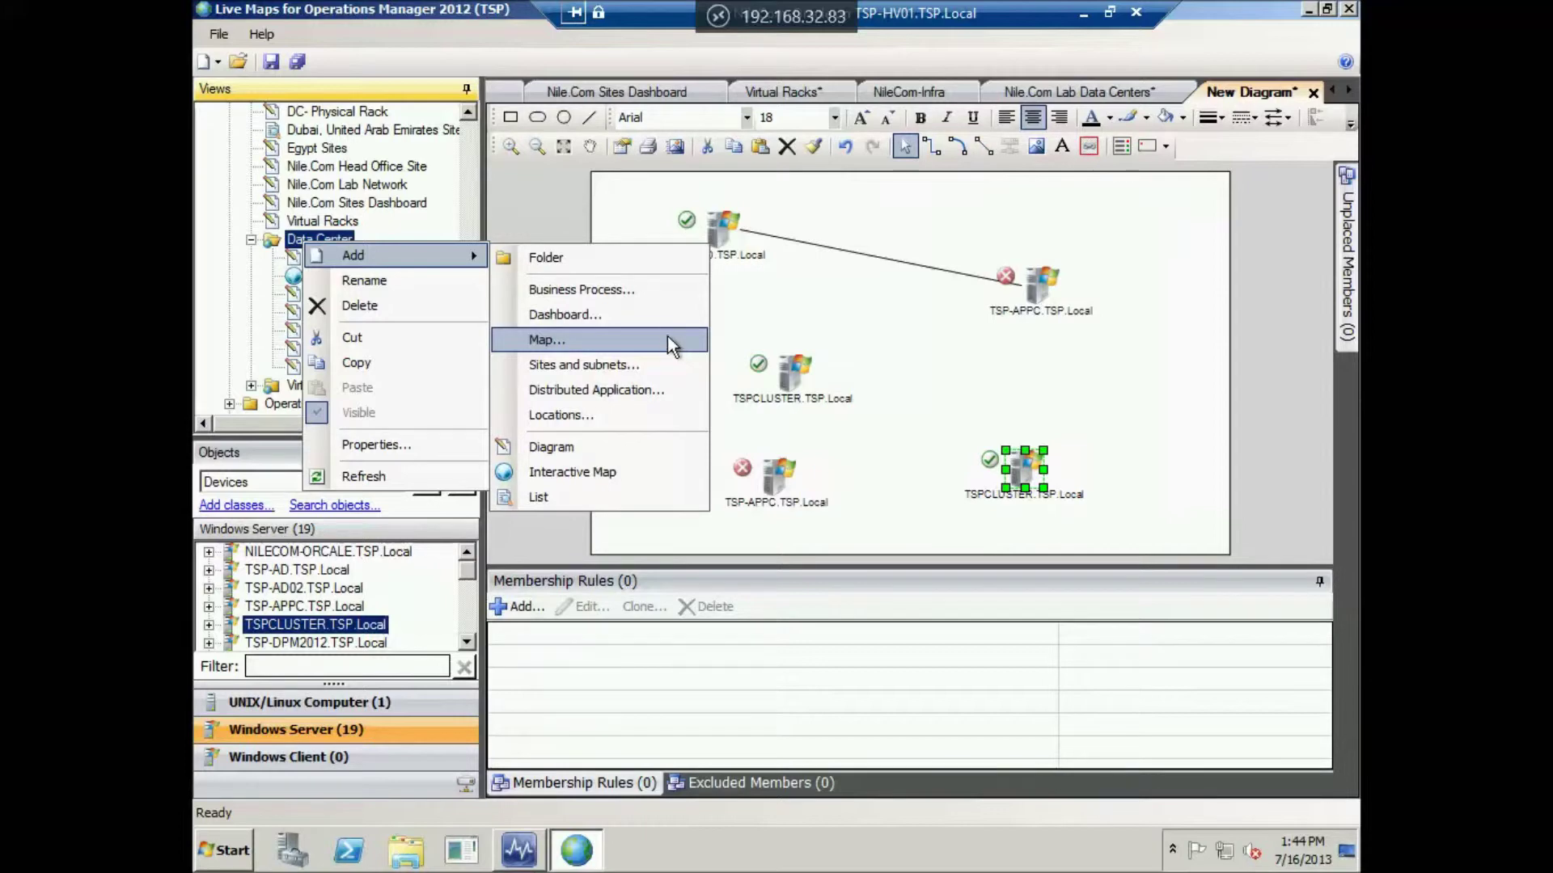
# Delete all five server nodes to empty the diagram
pyautogui.click(894, 315)
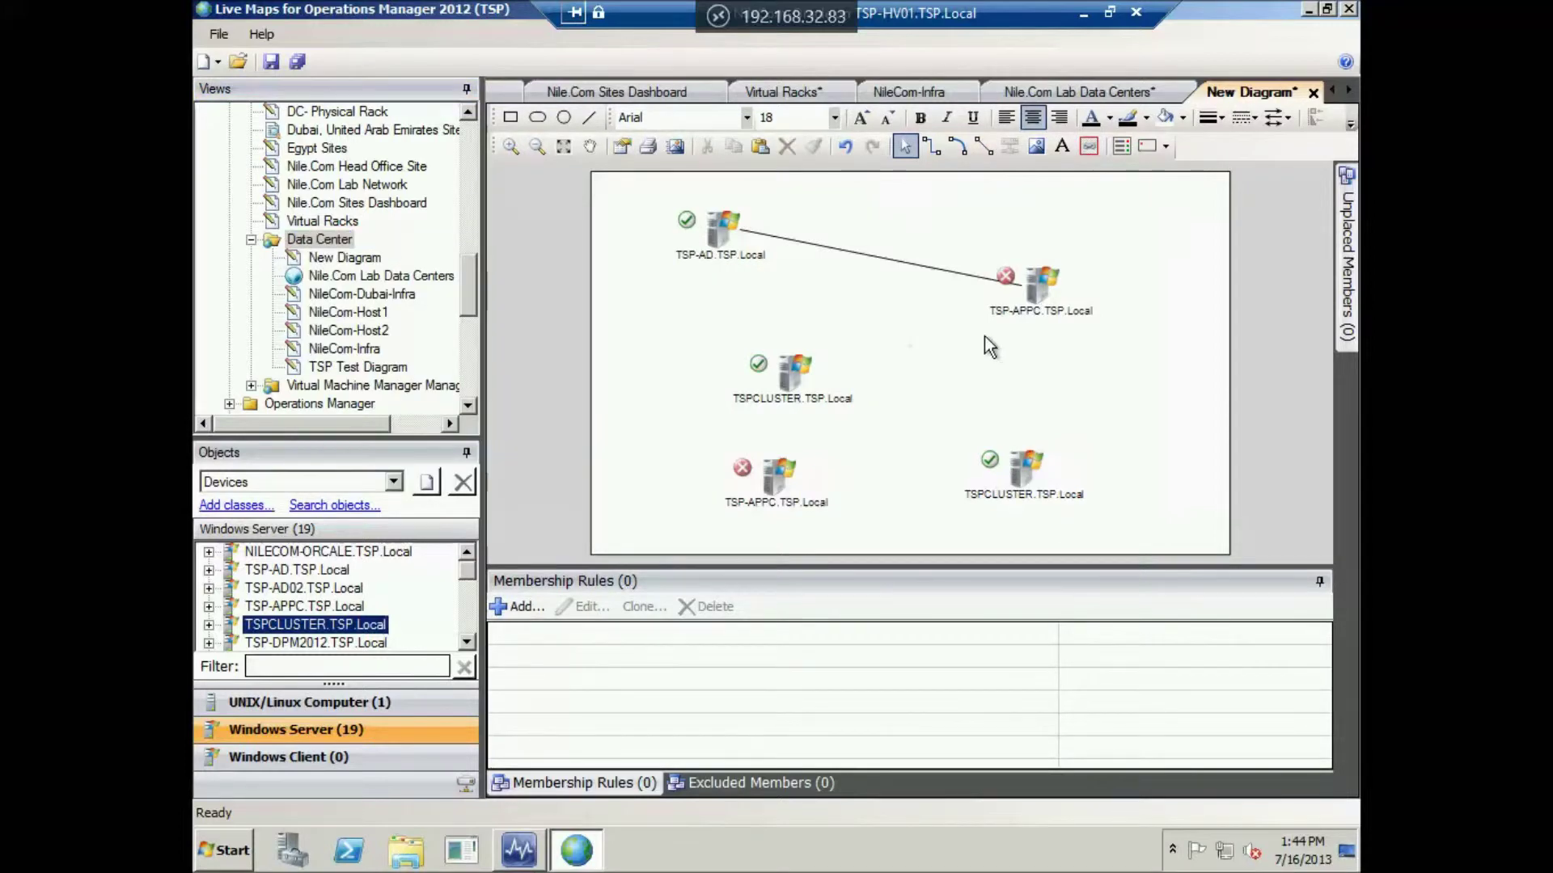
pyautogui.moveTo(1107, 209); pyautogui.dragTo(599, 537)
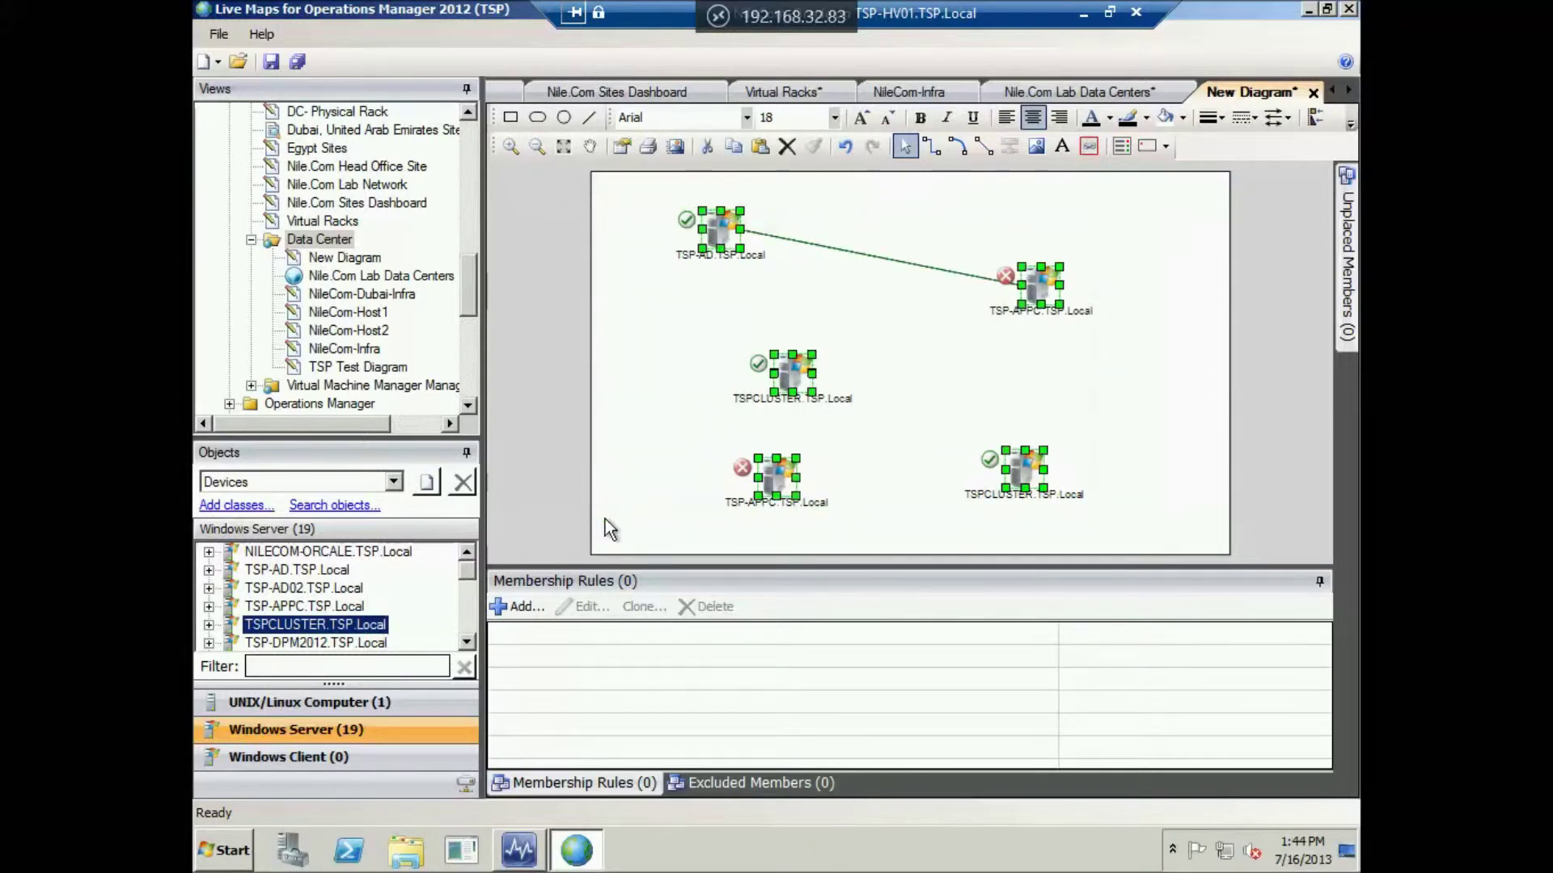
pyautogui.press('Delete')
# Place two TSPCLUSTER.TSP.Local servers side by side on the empty canvas
pyautogui.moveTo(285, 627); pyautogui.dragTo(702, 376)
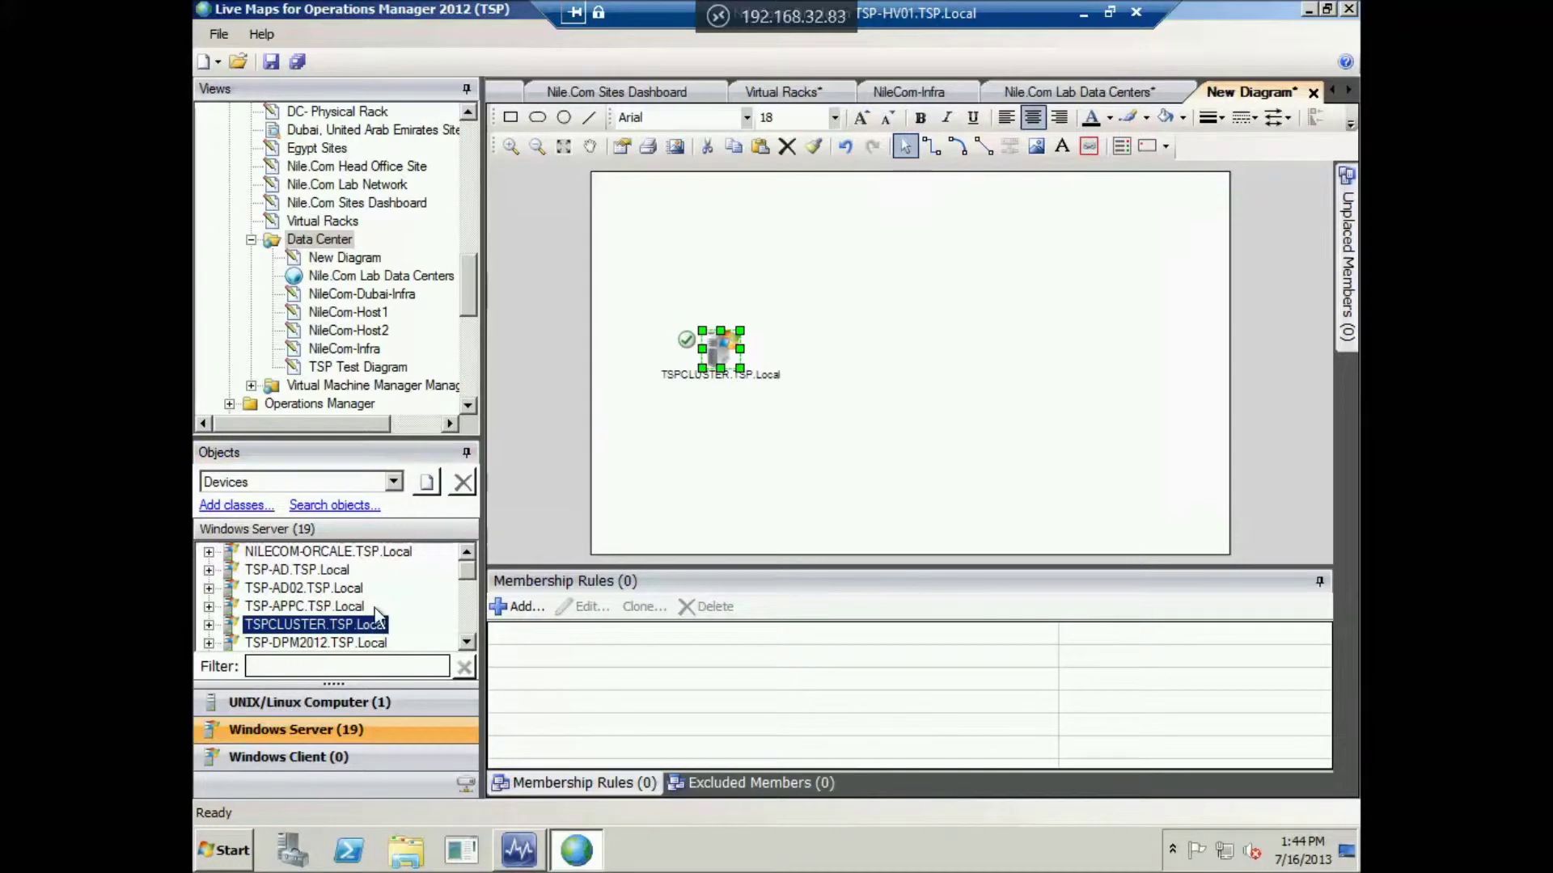
pyautogui.moveTo(954, 362); pyautogui.dragTo(954, 362)
pyautogui.click(1100, 458)
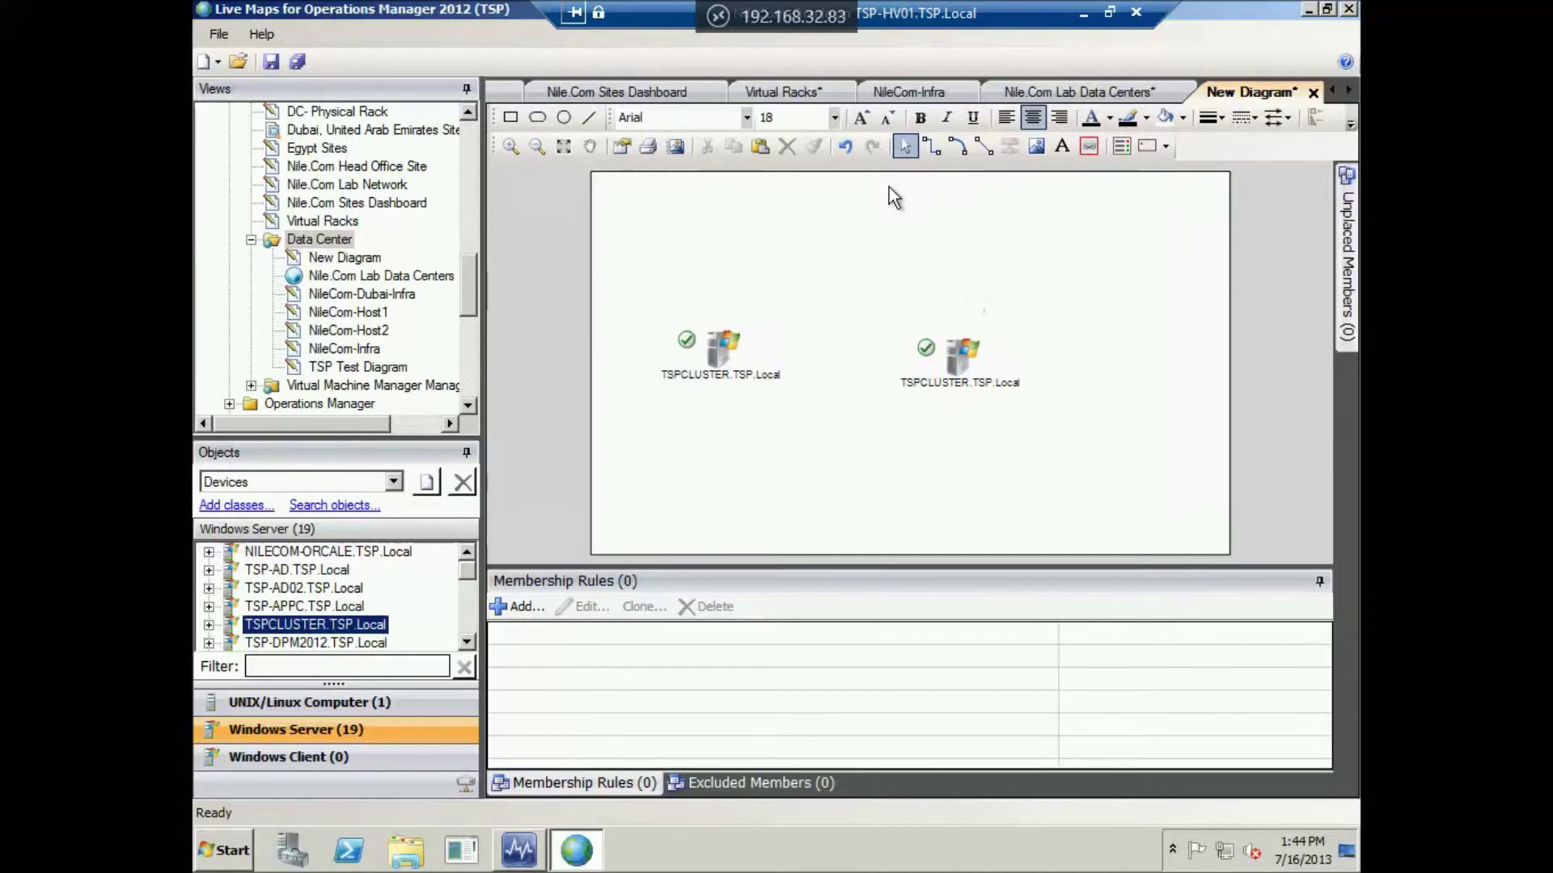
# Undo the accidental narrowing of the second TSPCLUSTER server icon
pyautogui.click(950, 359)
pyautogui.moveTo(984, 348); pyautogui.dragTo(950, 348)
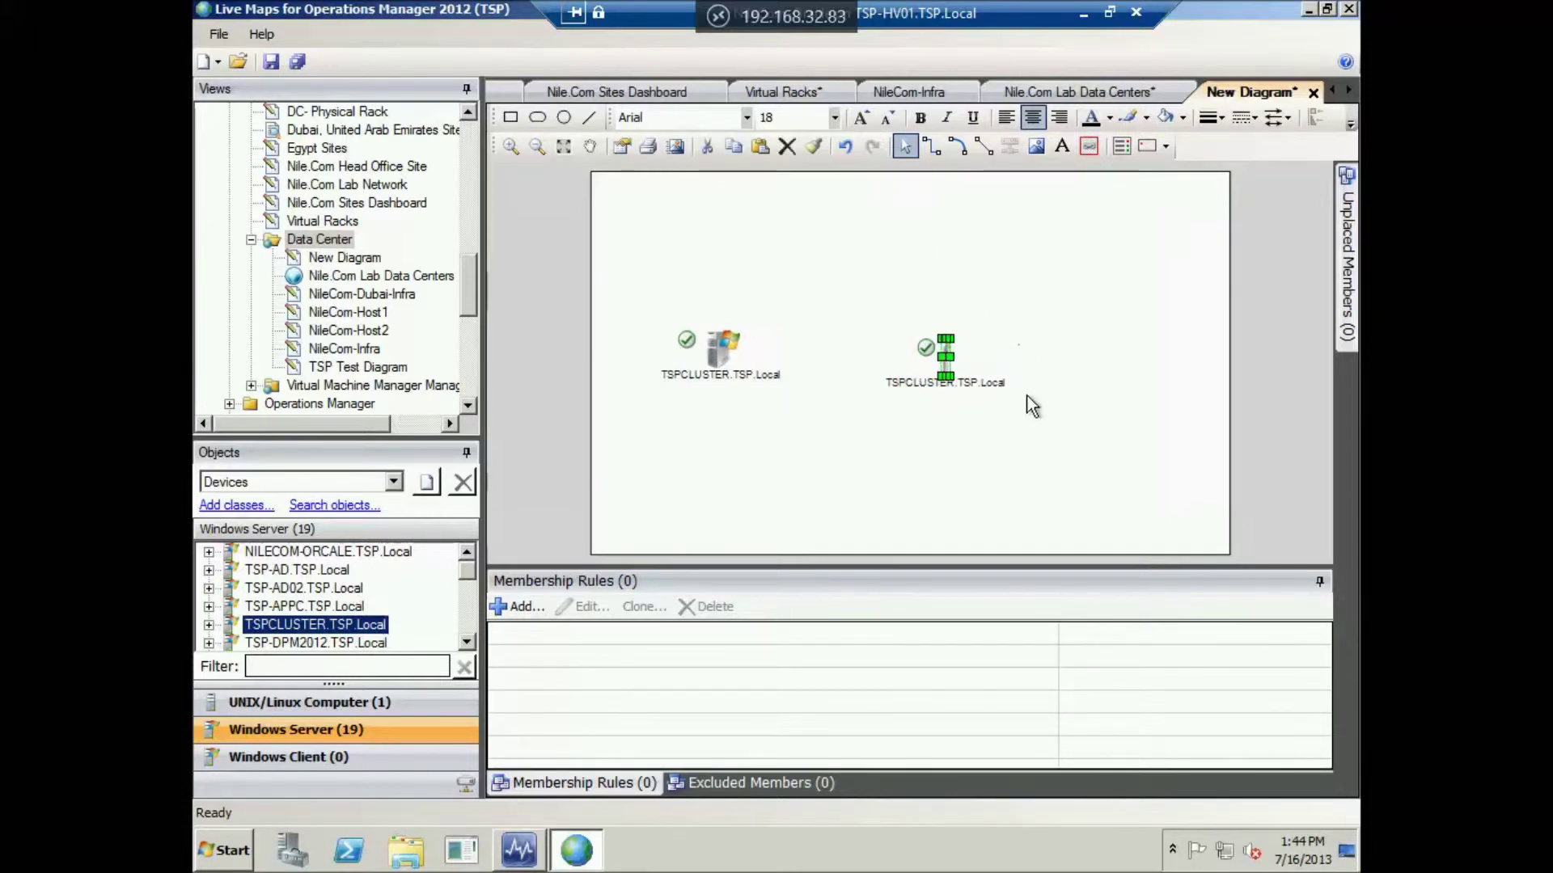
pyautogui.click(1009, 420)
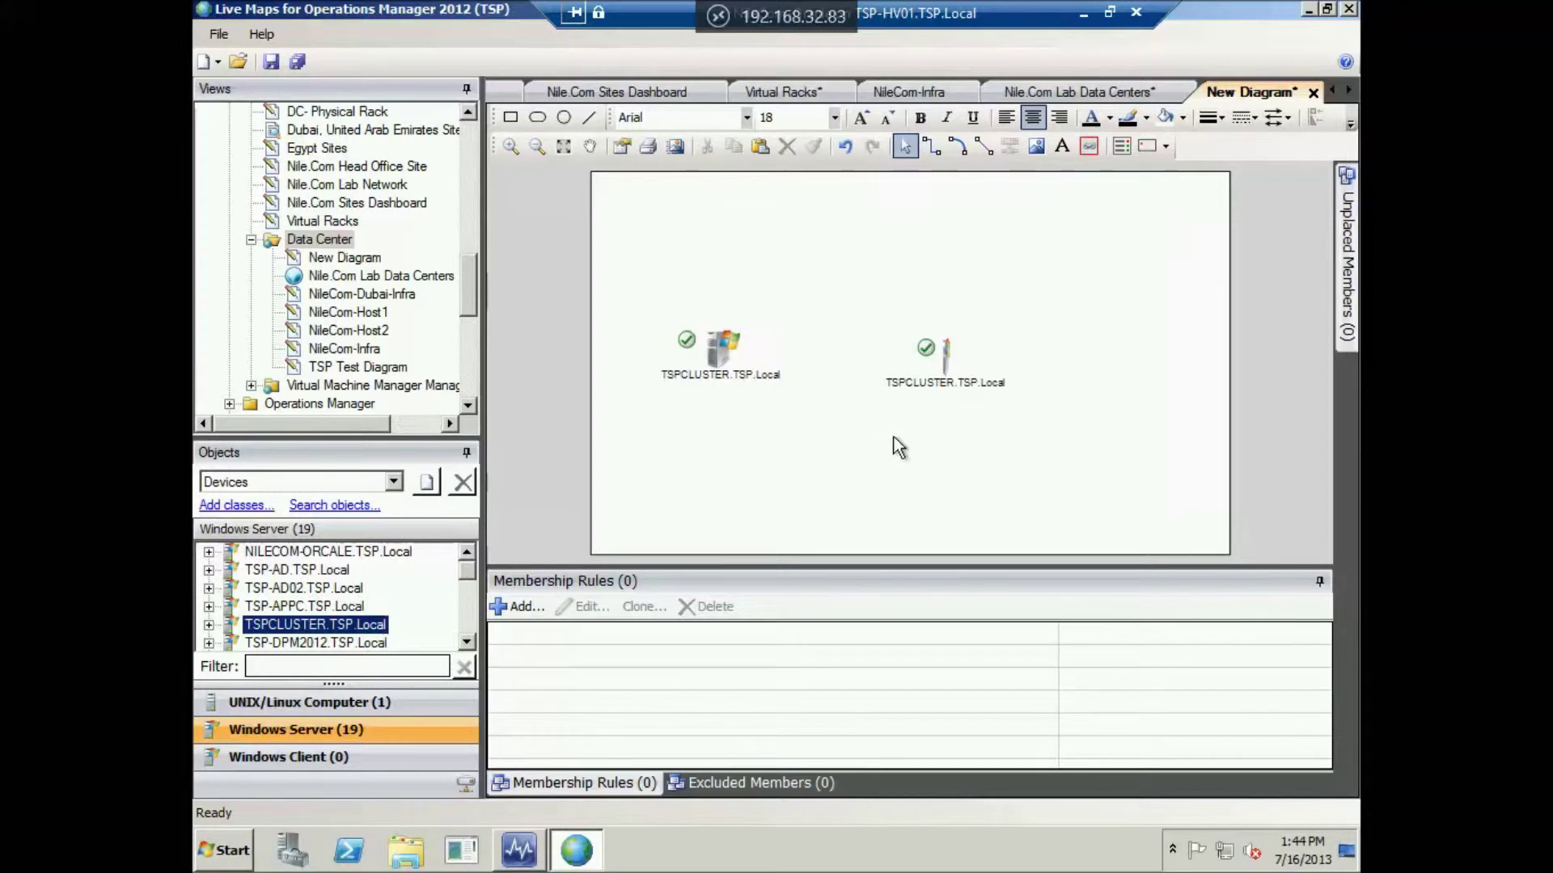
pyautogui.hotkey('ctrl', 'z')
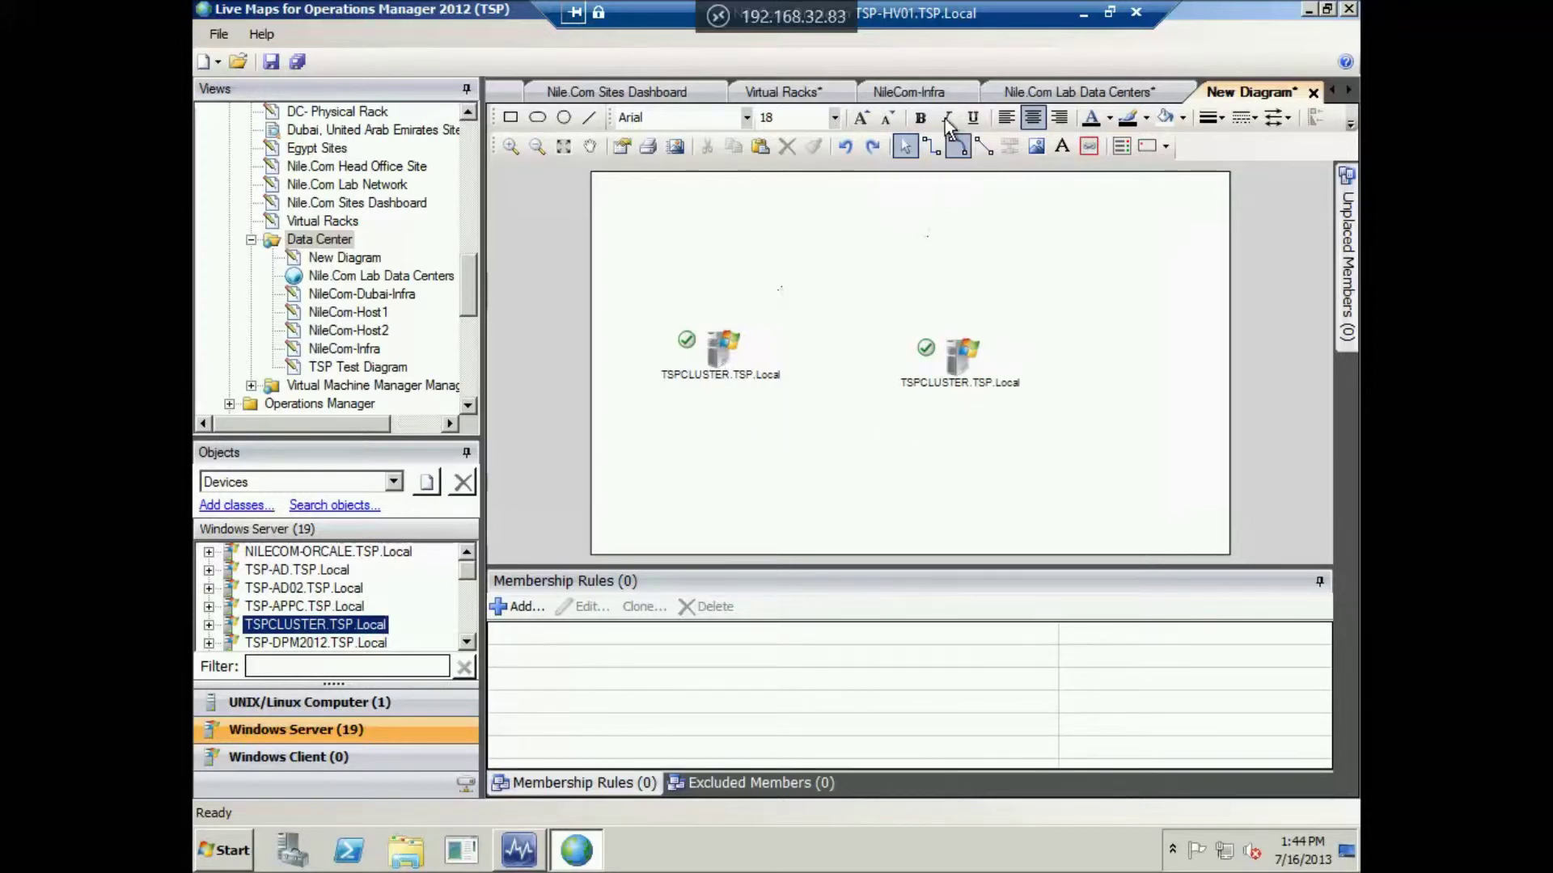
# Draw a right-angle connector from the first TSPCLUSTER server to the second
pyautogui.click(931, 148)
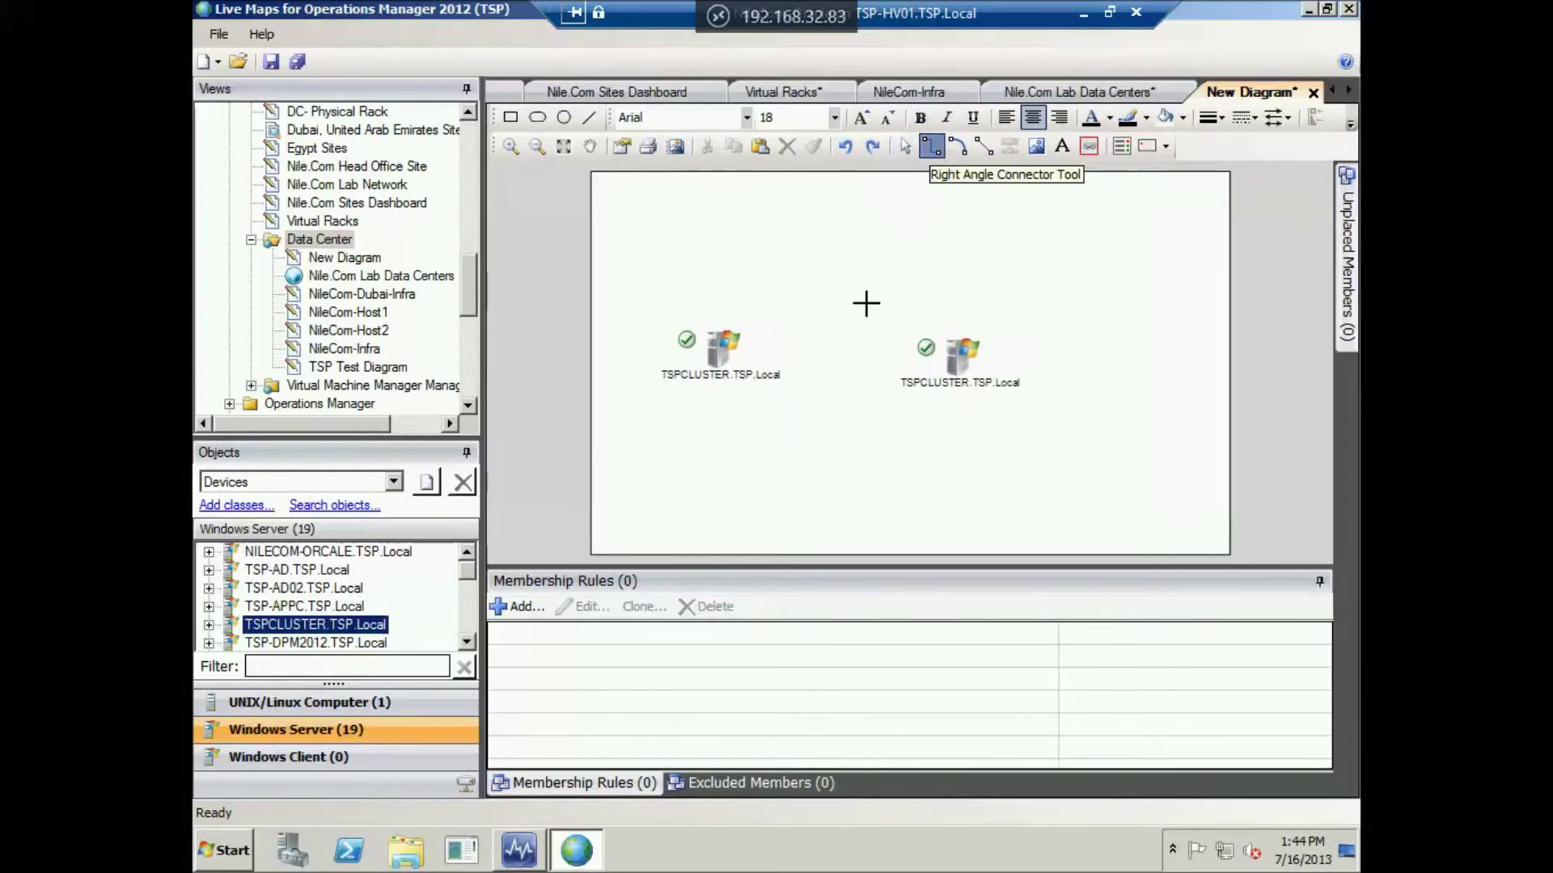
pyautogui.click(701, 348)
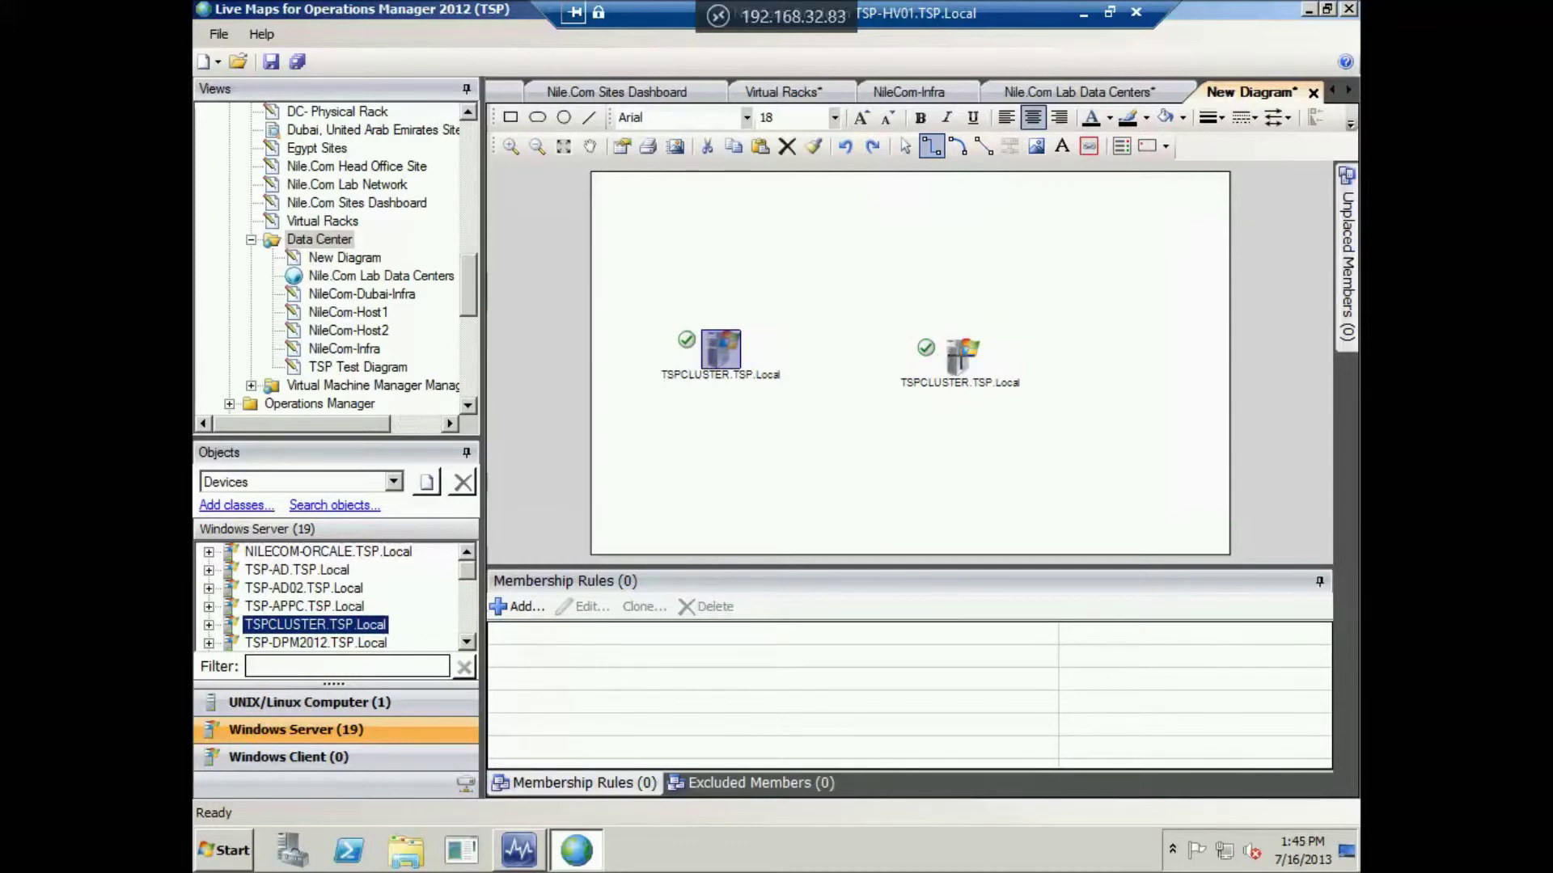
pyautogui.click(958, 361)
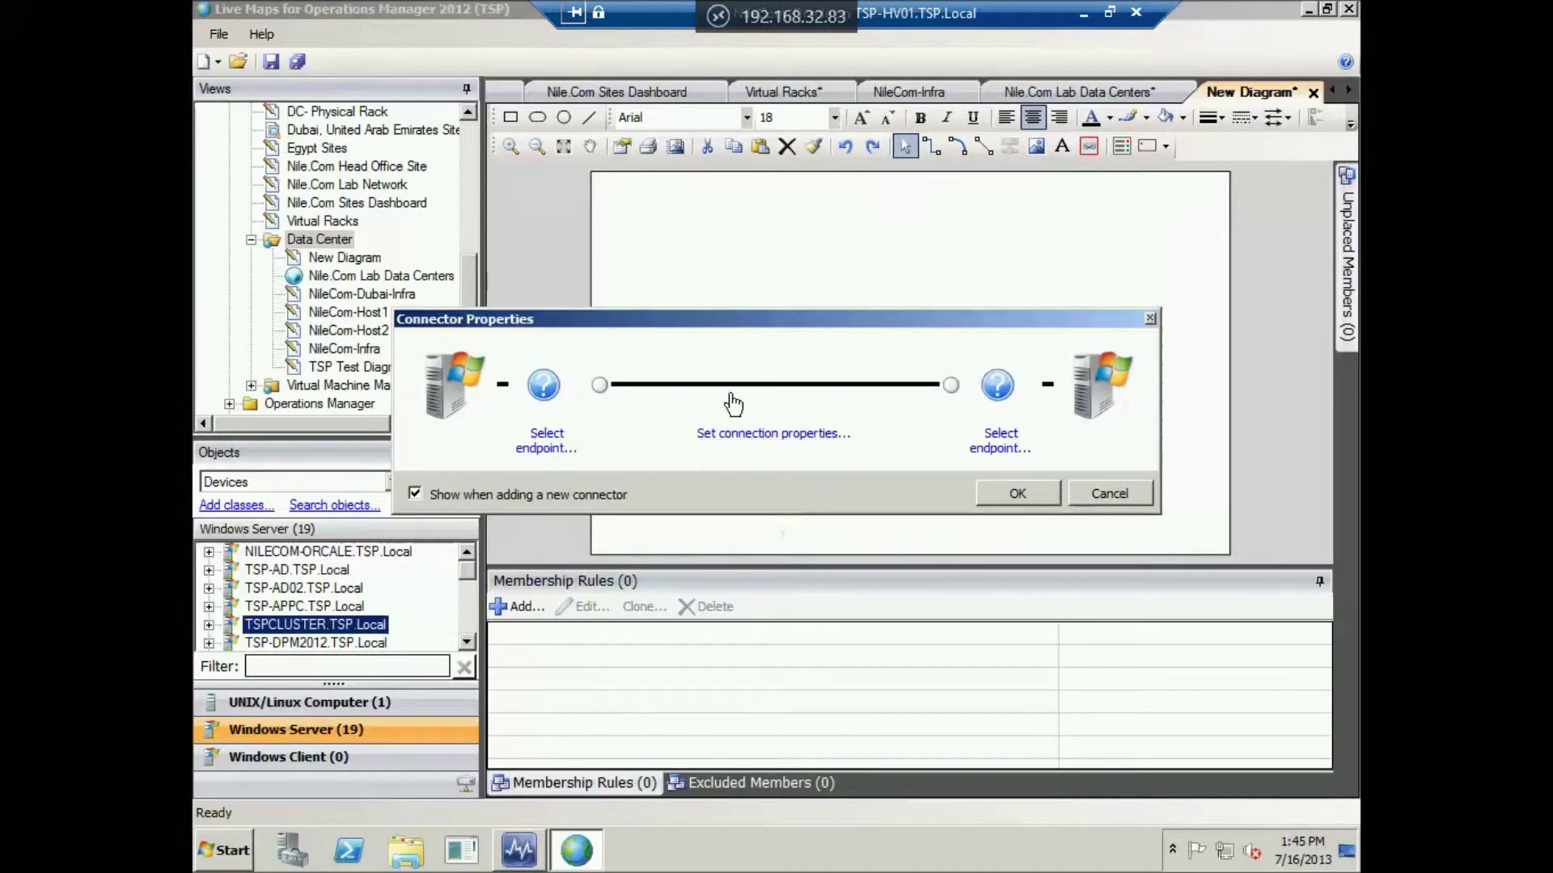
# Review connection type and endpoint options without changes, then drop TSP-DPM2012 below the TSPCLUSTER pair
pyautogui.click(745, 437)
pyautogui.click(835, 308)
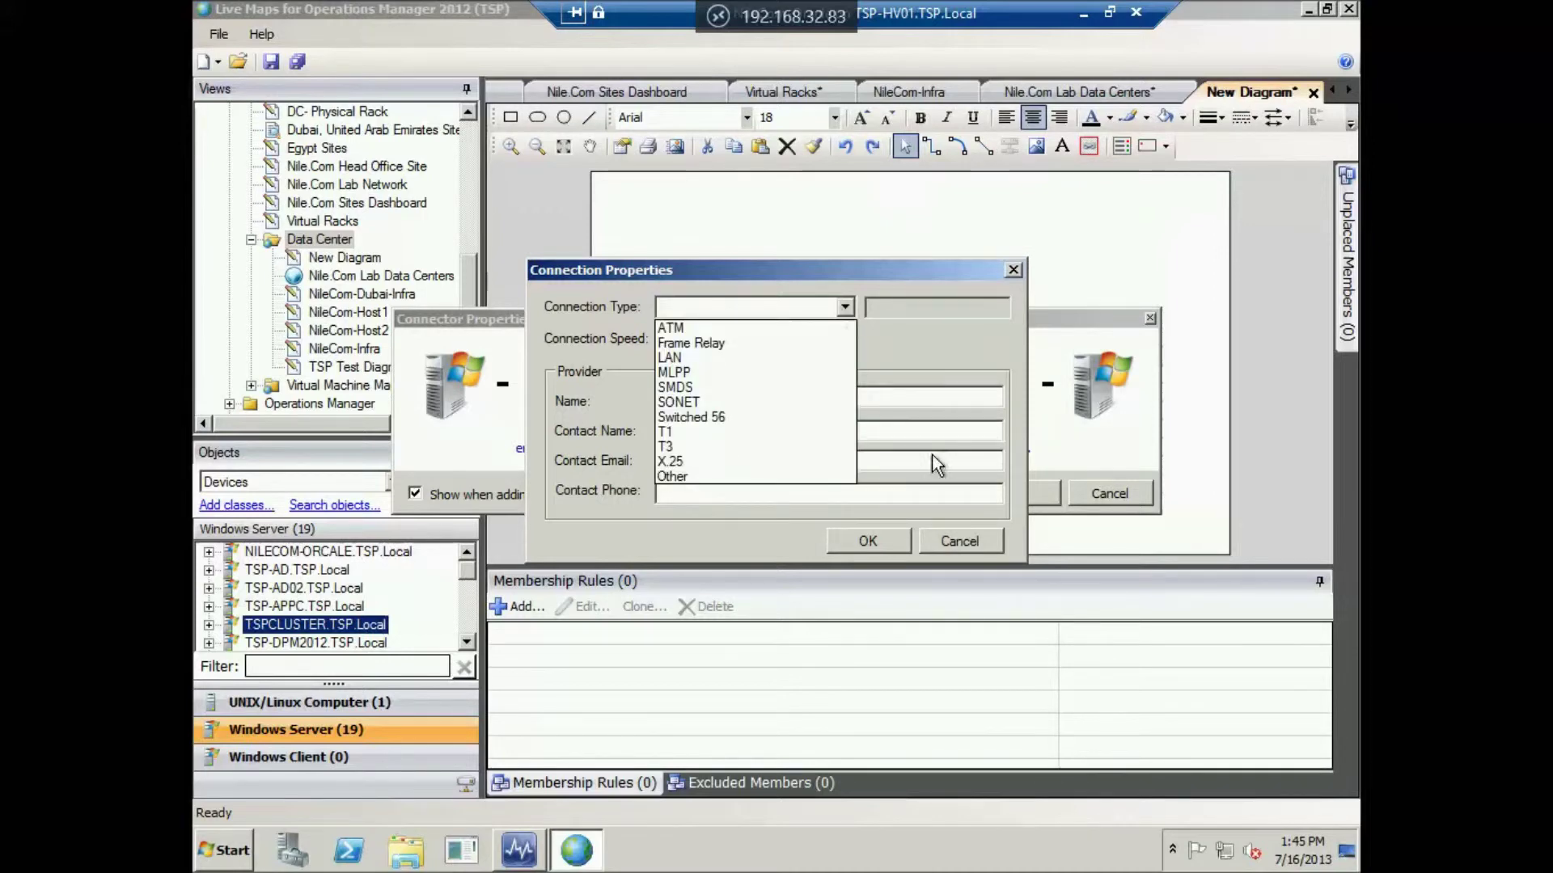
pyautogui.click(949, 537)
pyautogui.click(953, 536)
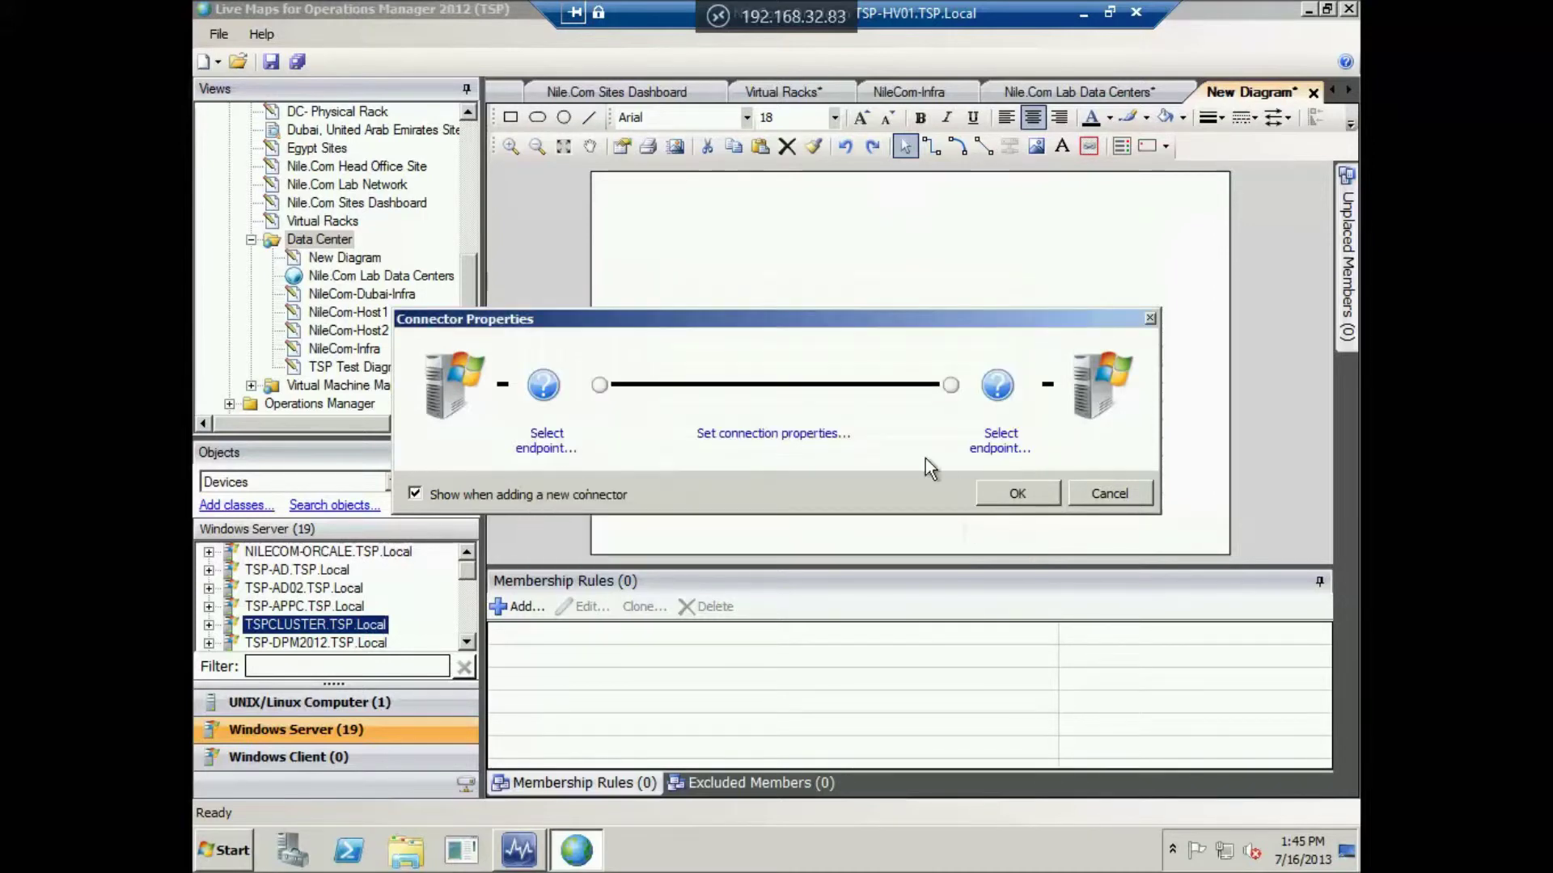
pyautogui.click(1000, 440)
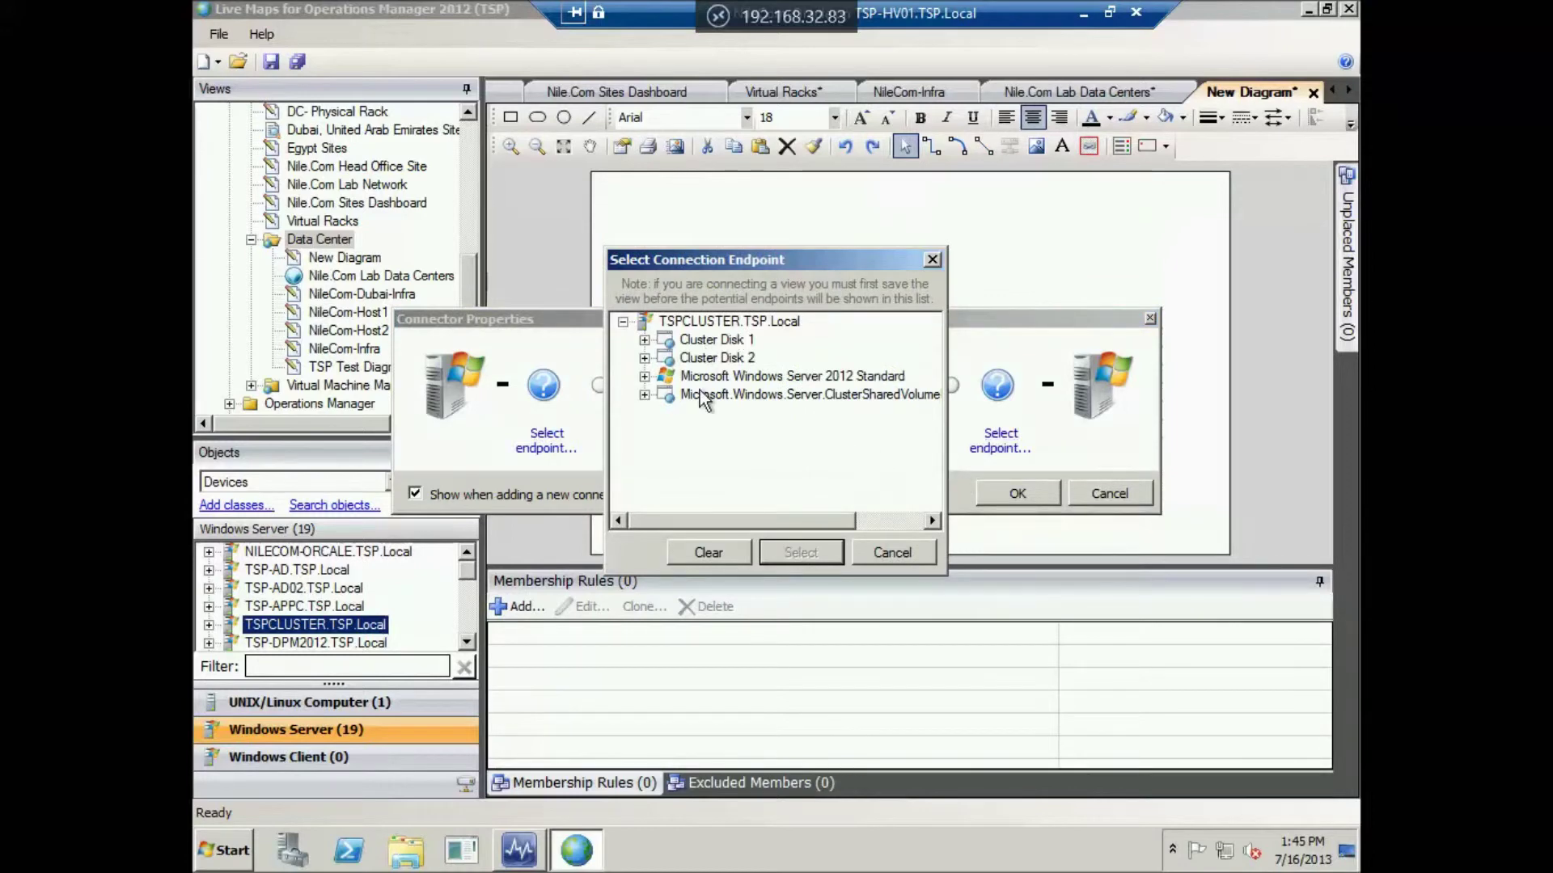
pyautogui.click(875, 553)
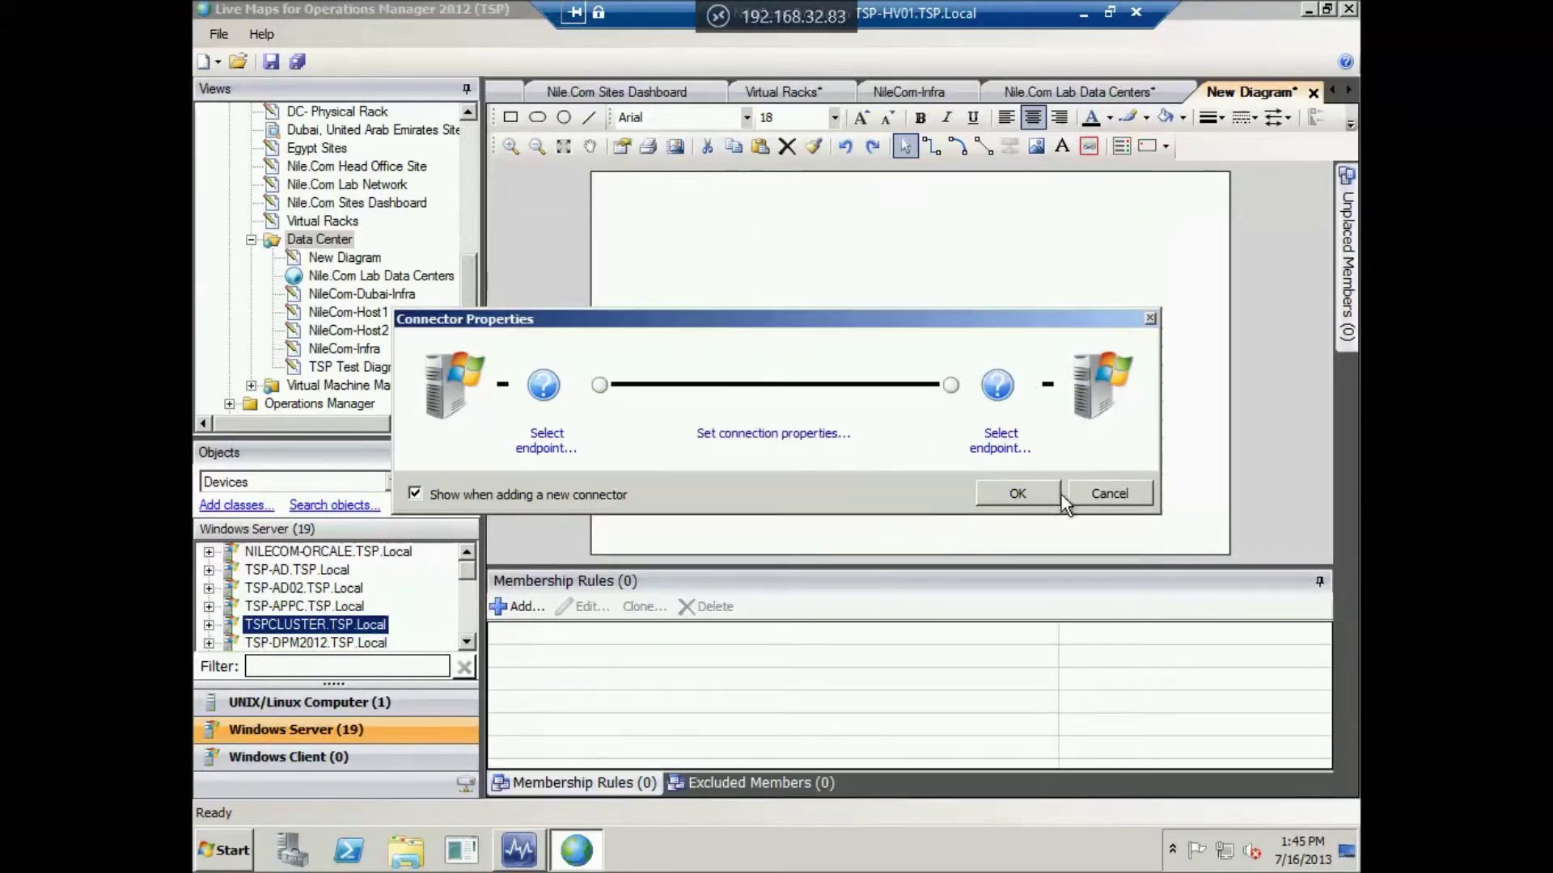
pyautogui.click(1109, 494)
pyautogui.moveTo(320, 643); pyautogui.dragTo(978, 447)
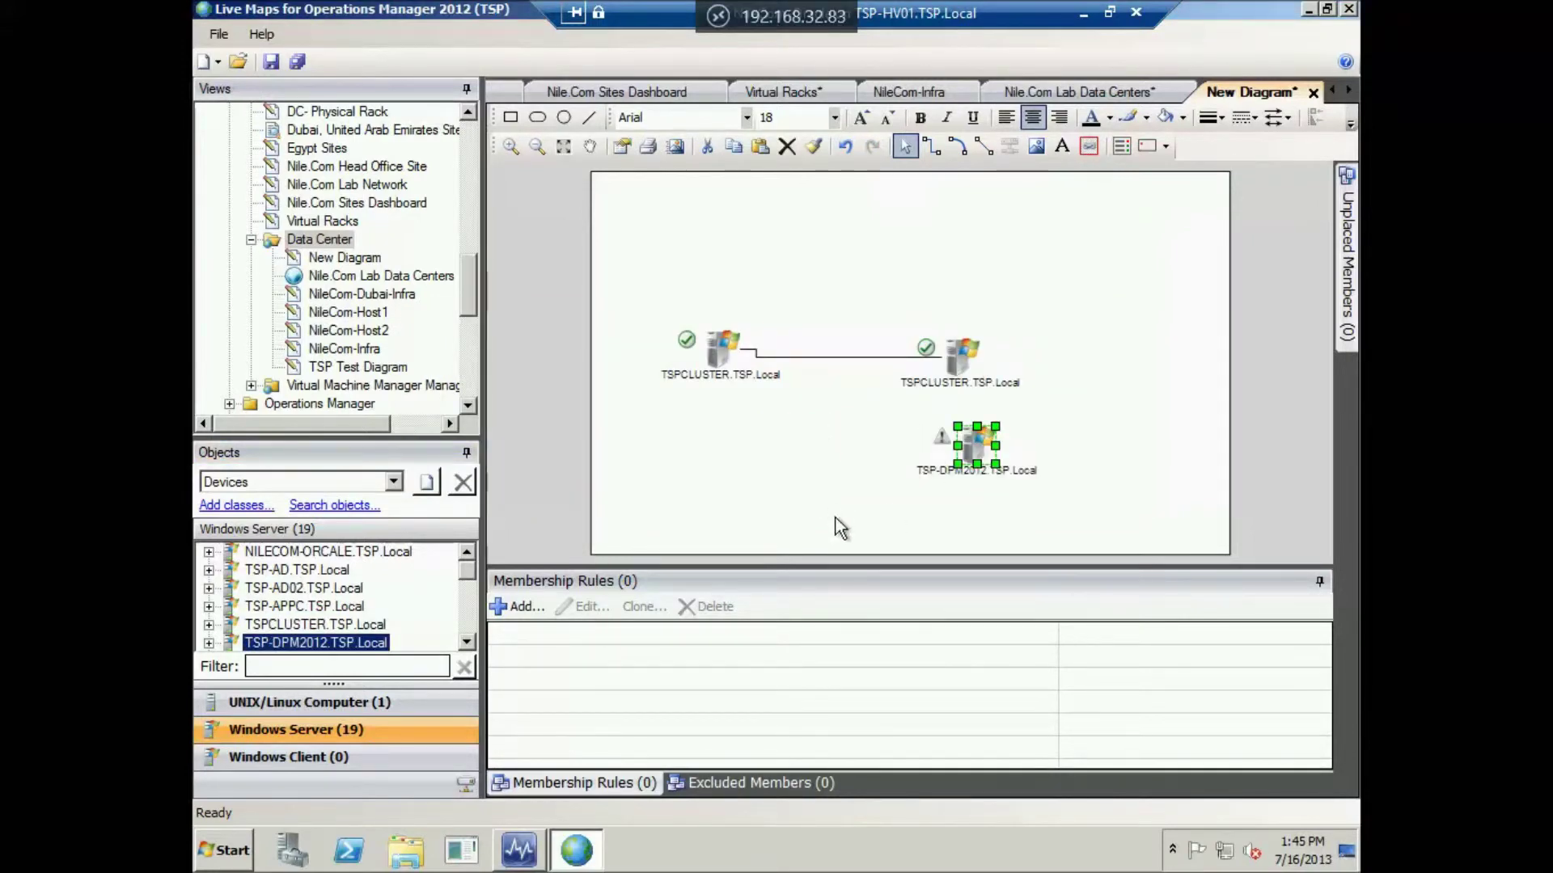
# Delete the TSP-DPM2012 server from the diagram
pyautogui.click(790, 468)
pyautogui.click(988, 445)
pyautogui.press('Delete')
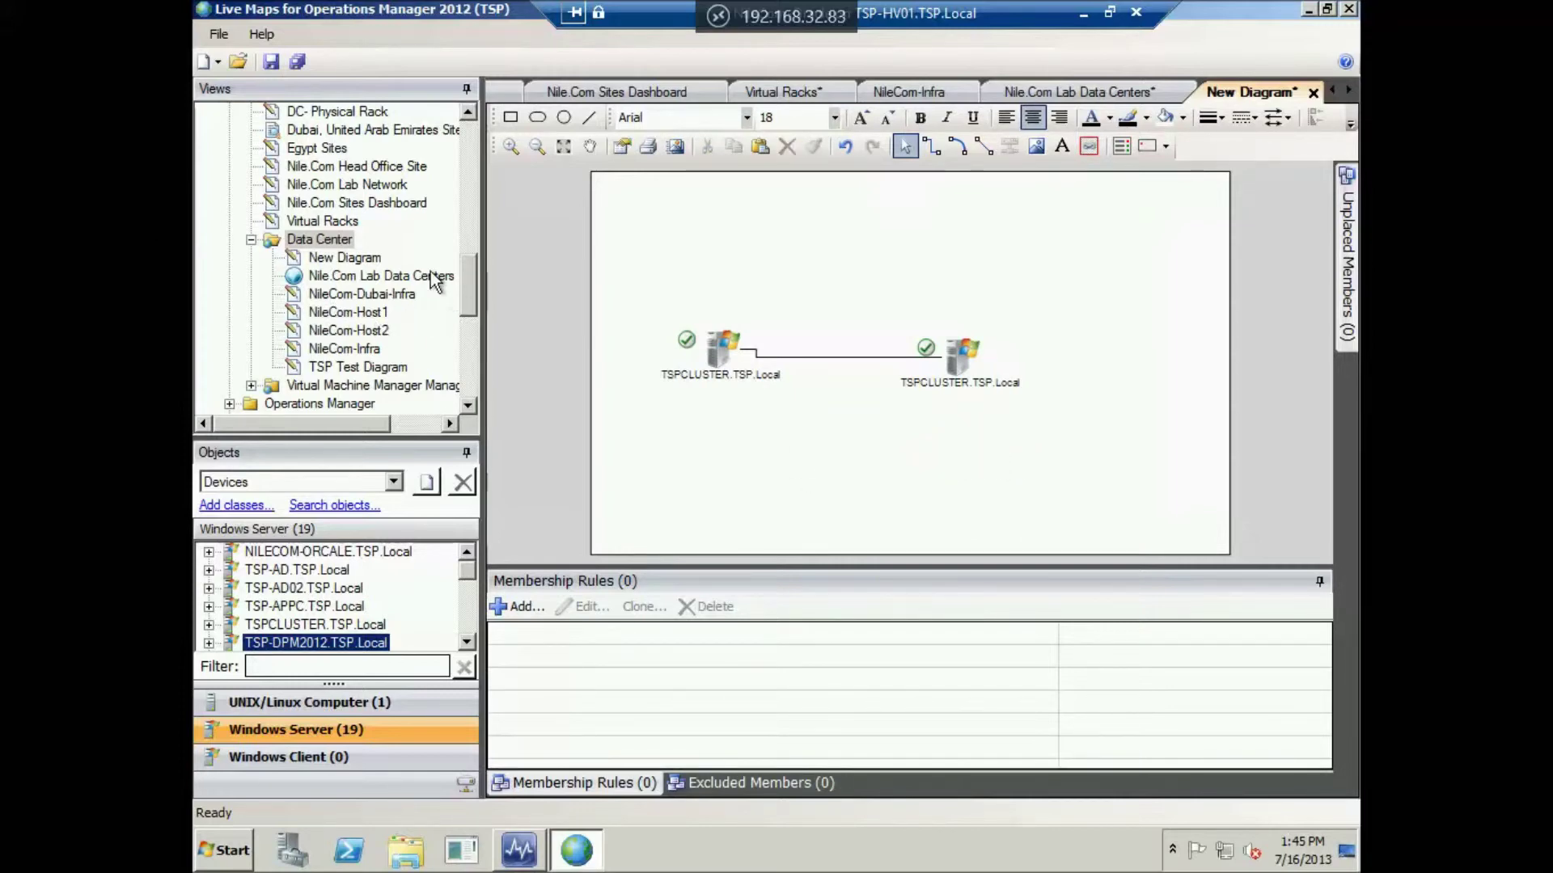
# Minimize the Live Maps window to the remote desktop
pyautogui.moveTo(472, 281); pyautogui.dragTo(474, 295)
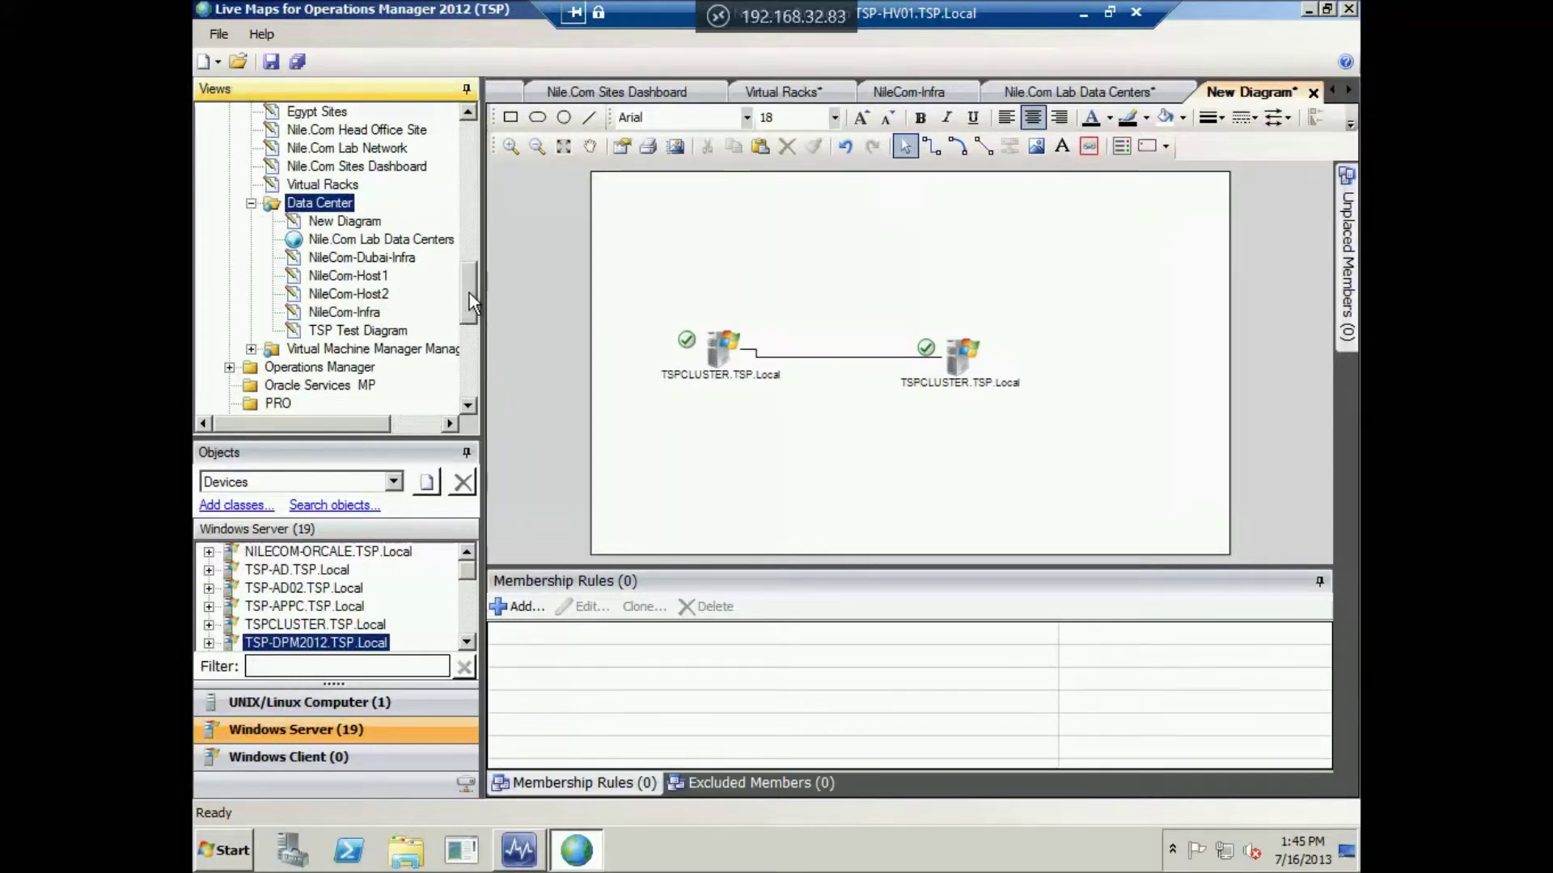
pyautogui.moveTo(469, 294); pyautogui.dragTo(388, 240)
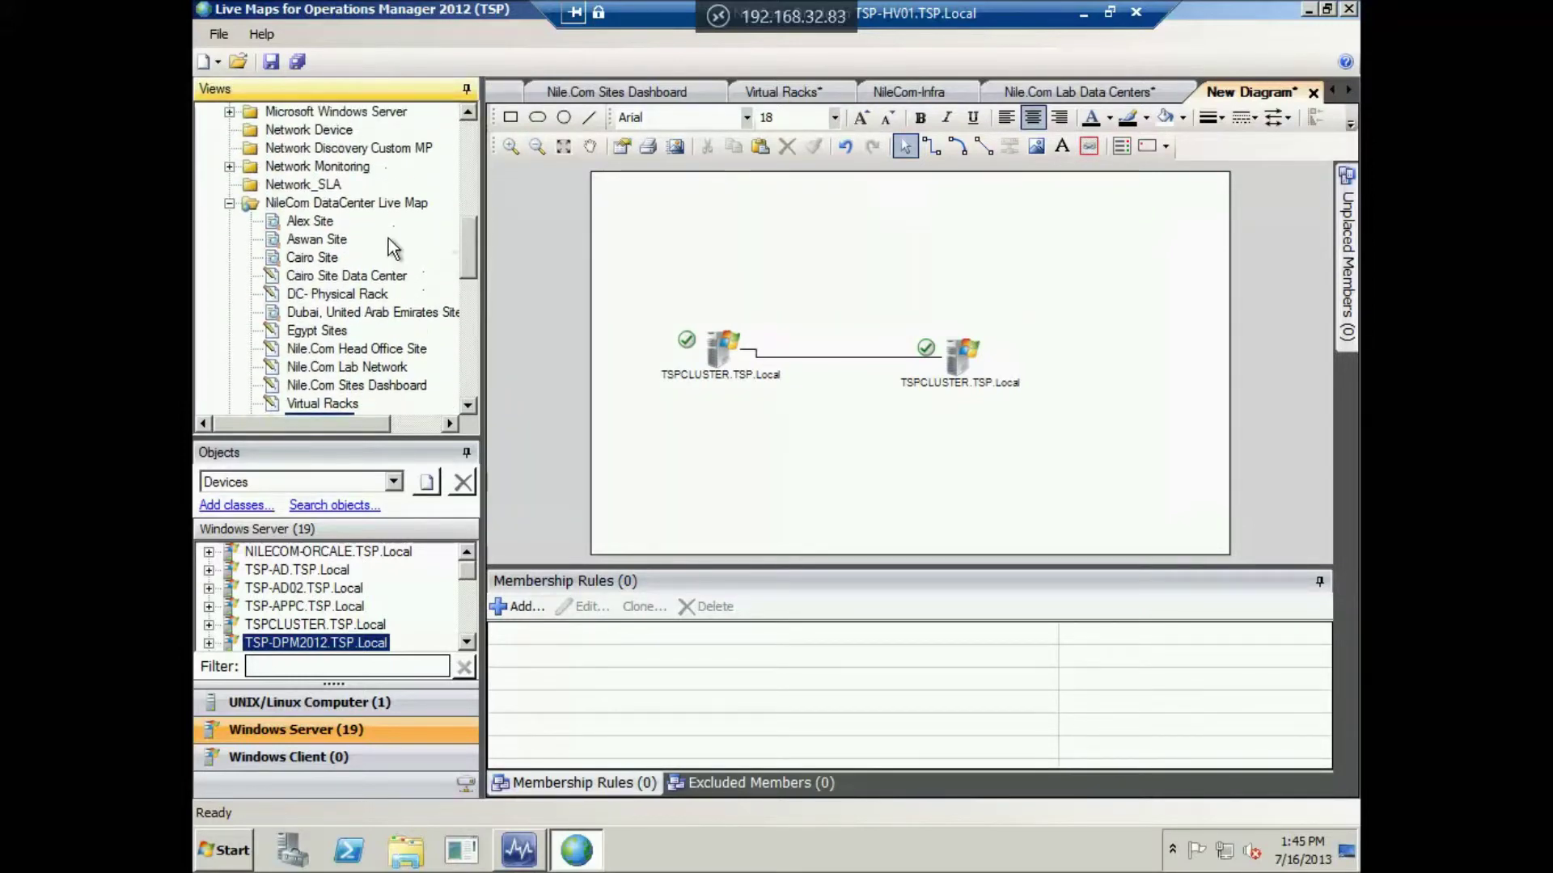
pyautogui.click(1309, 11)
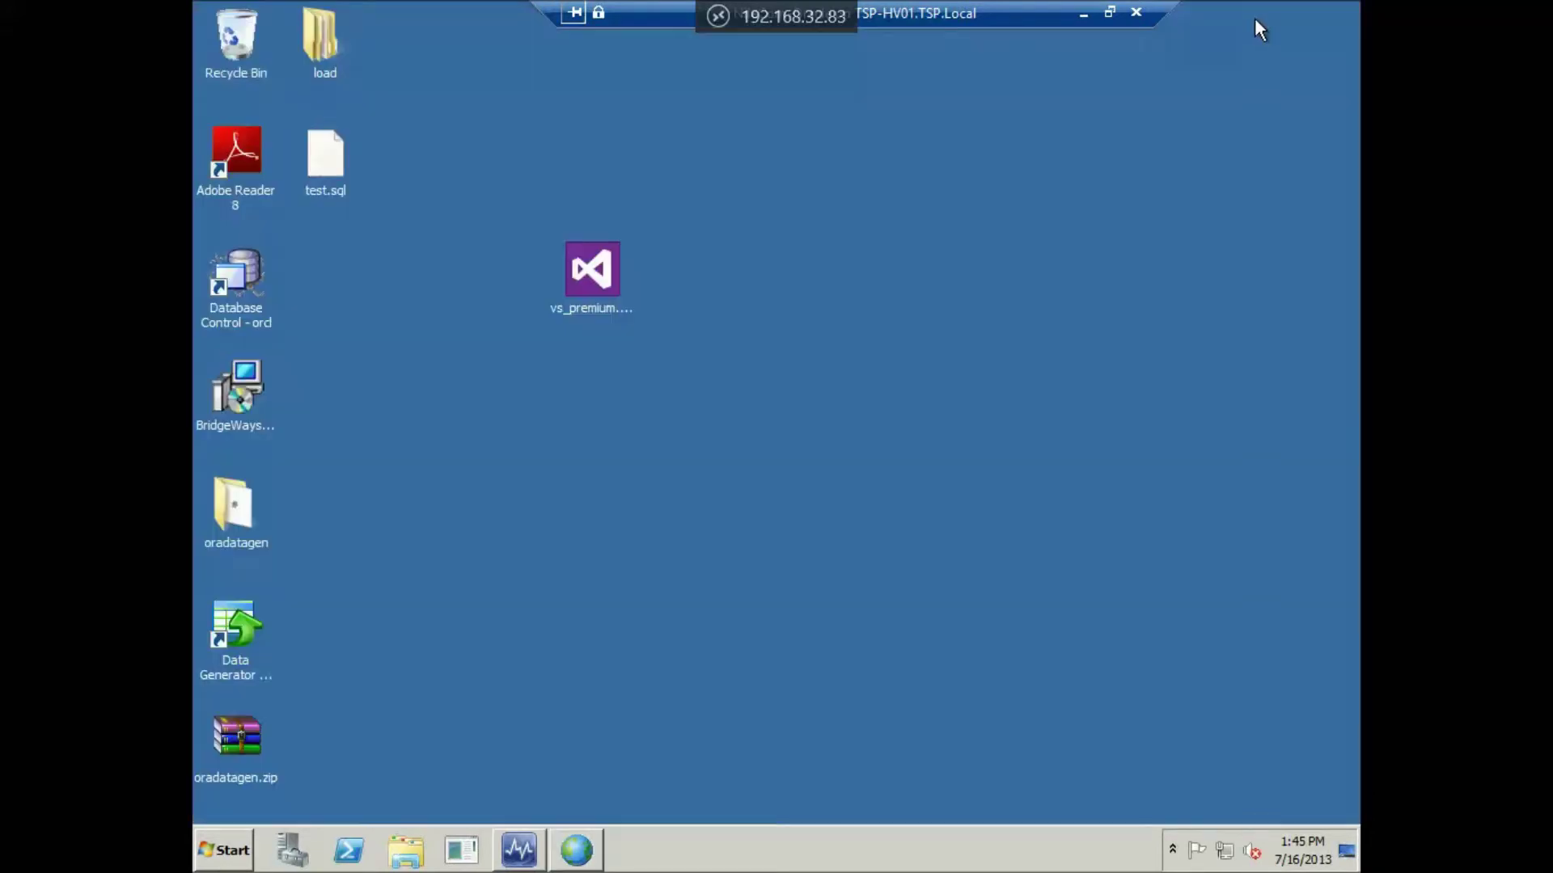
# Restore the Operations Manager console and open the Cairo Site Data Center live map
pyautogui.click(522, 840)
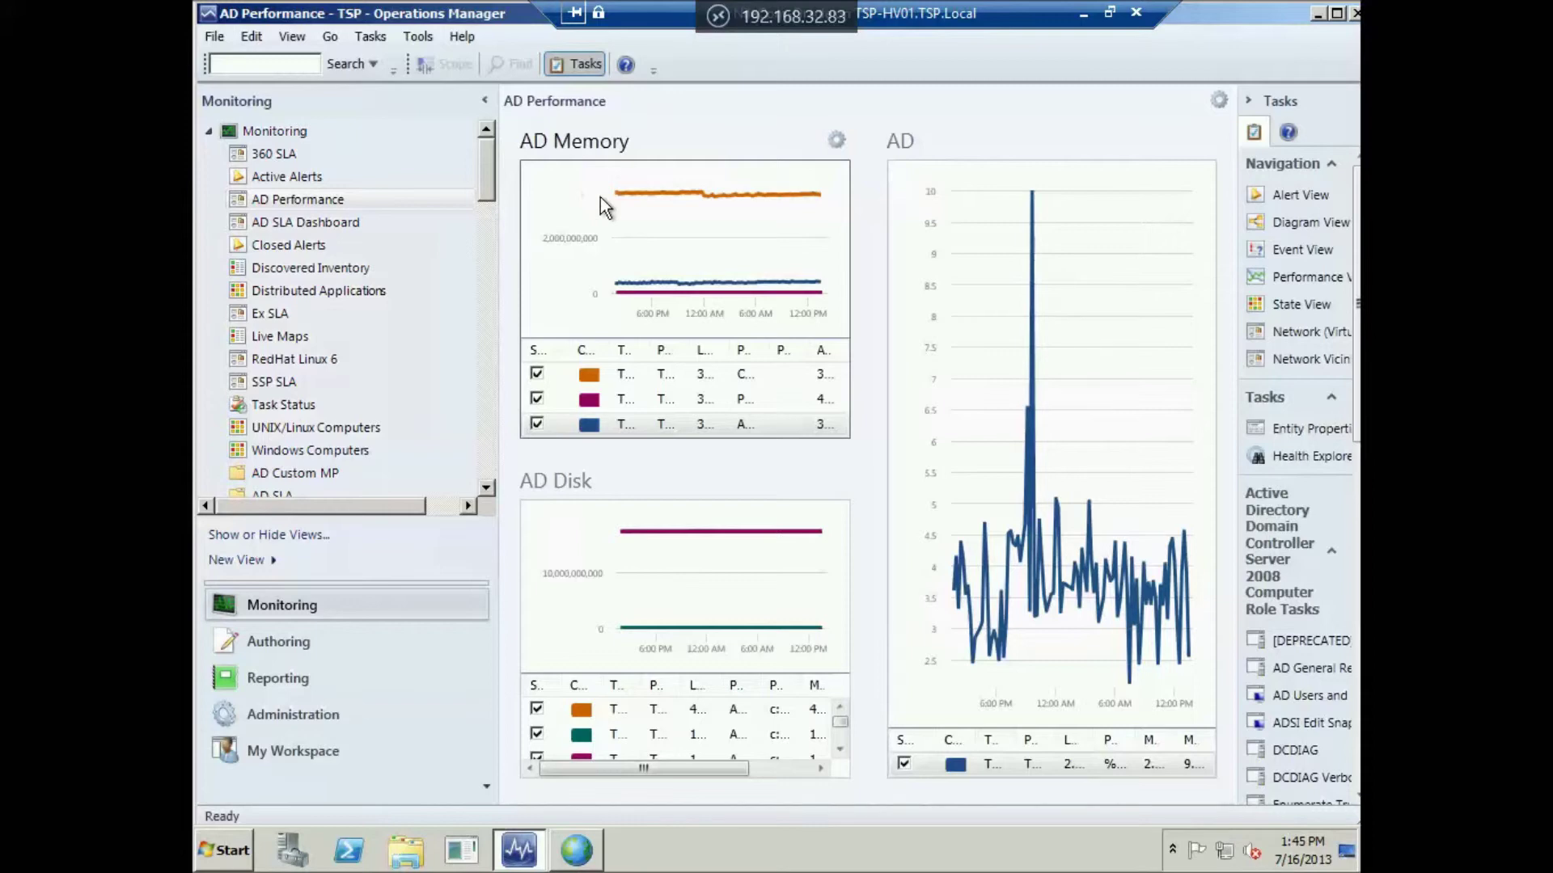
pyautogui.moveTo(487, 178); pyautogui.dragTo(493, 338)
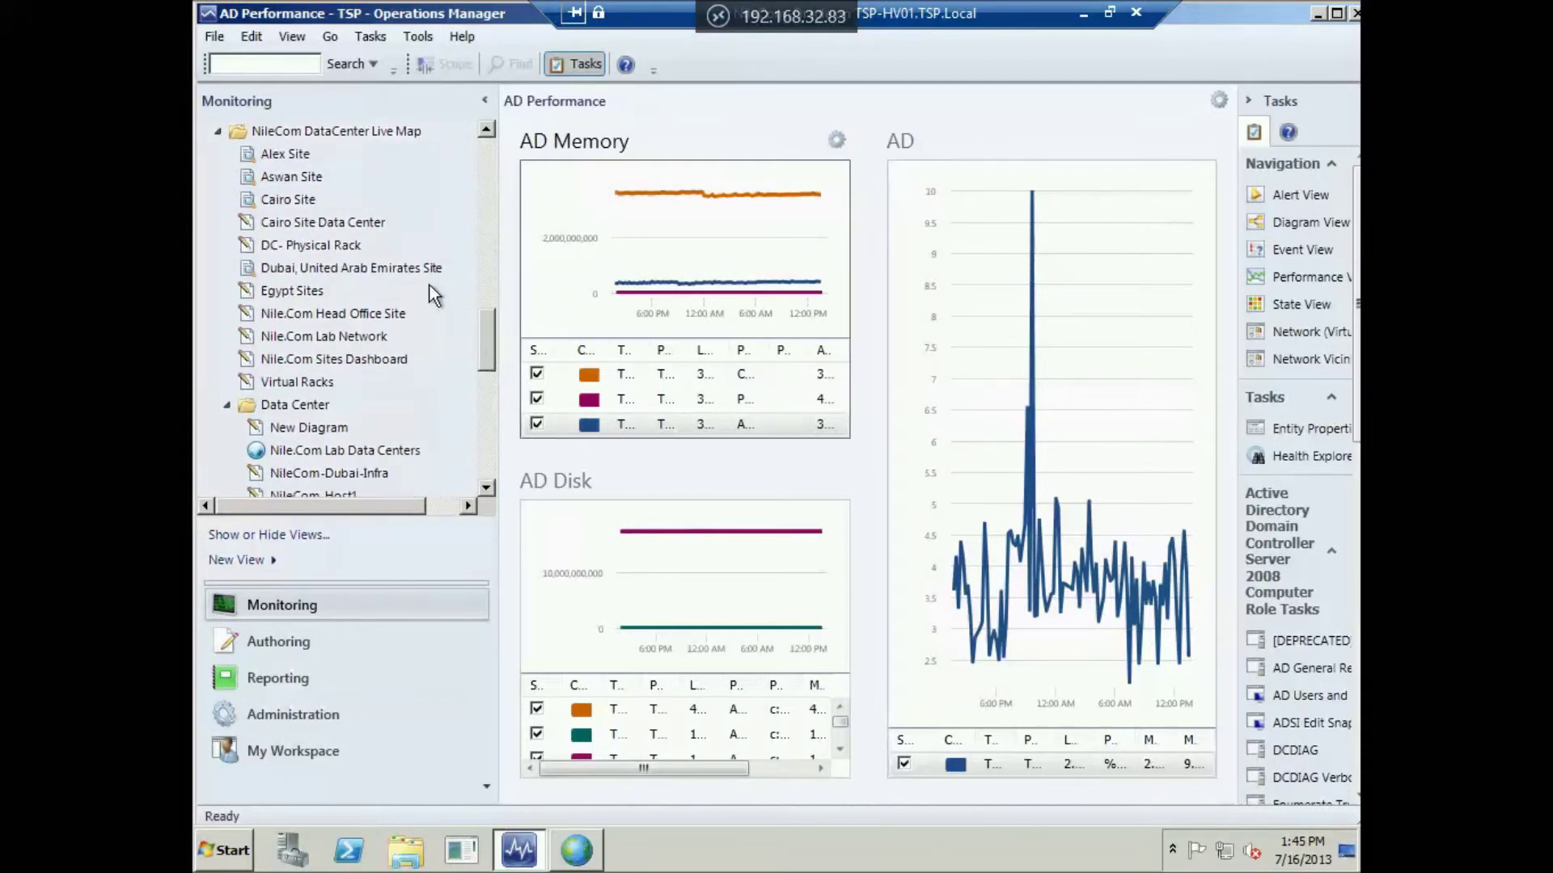
pyautogui.click(314, 223)
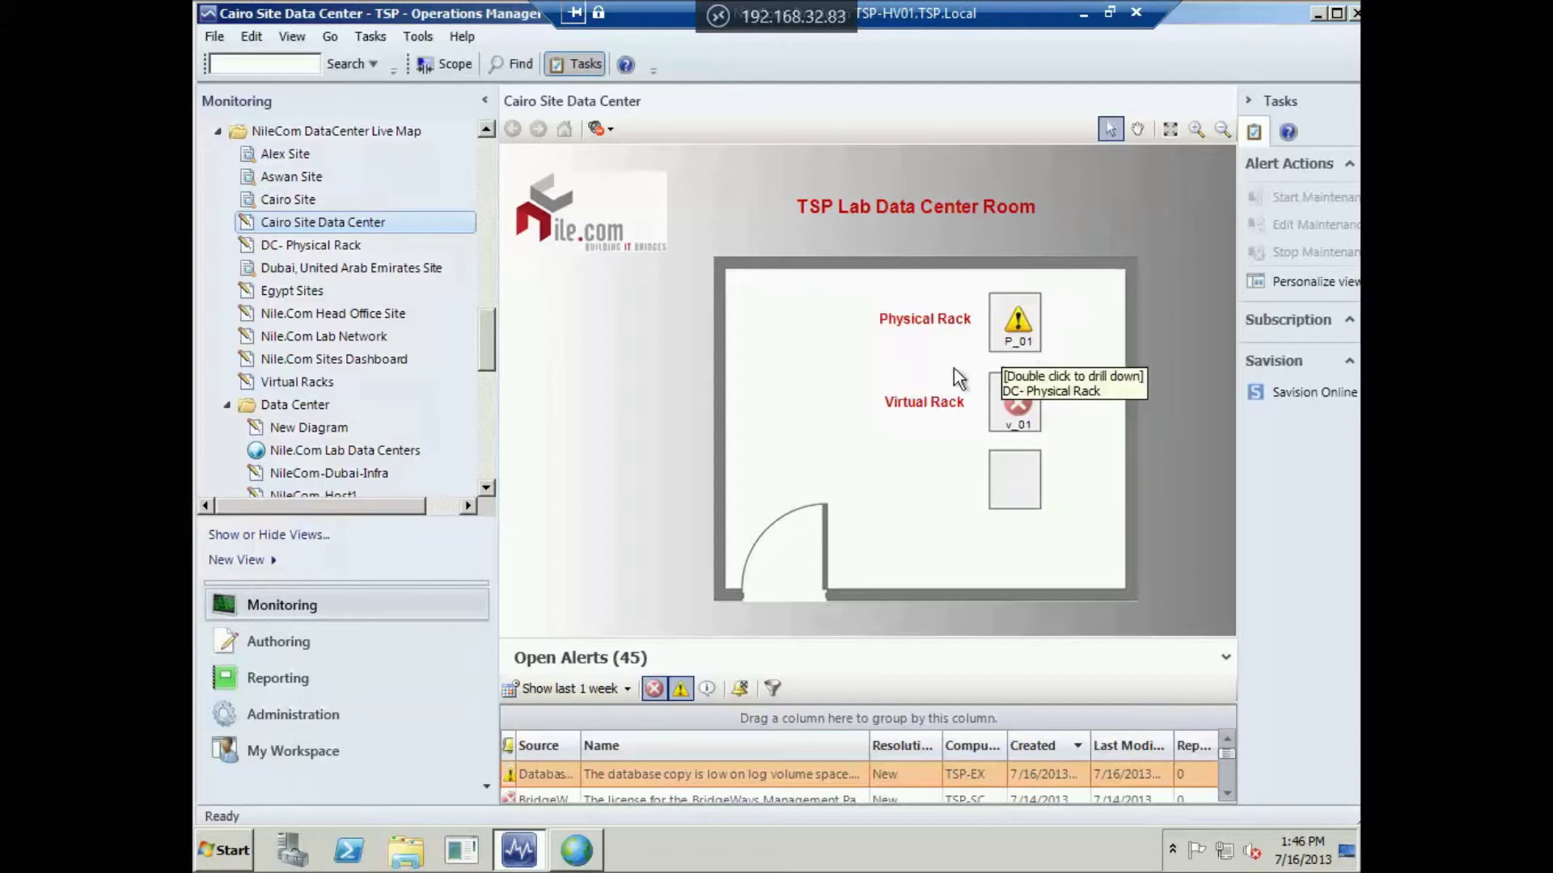
# Open the DC- Physical Rack live map and select the TSP-HV01.TSP.Local server
pyautogui.click(297, 243)
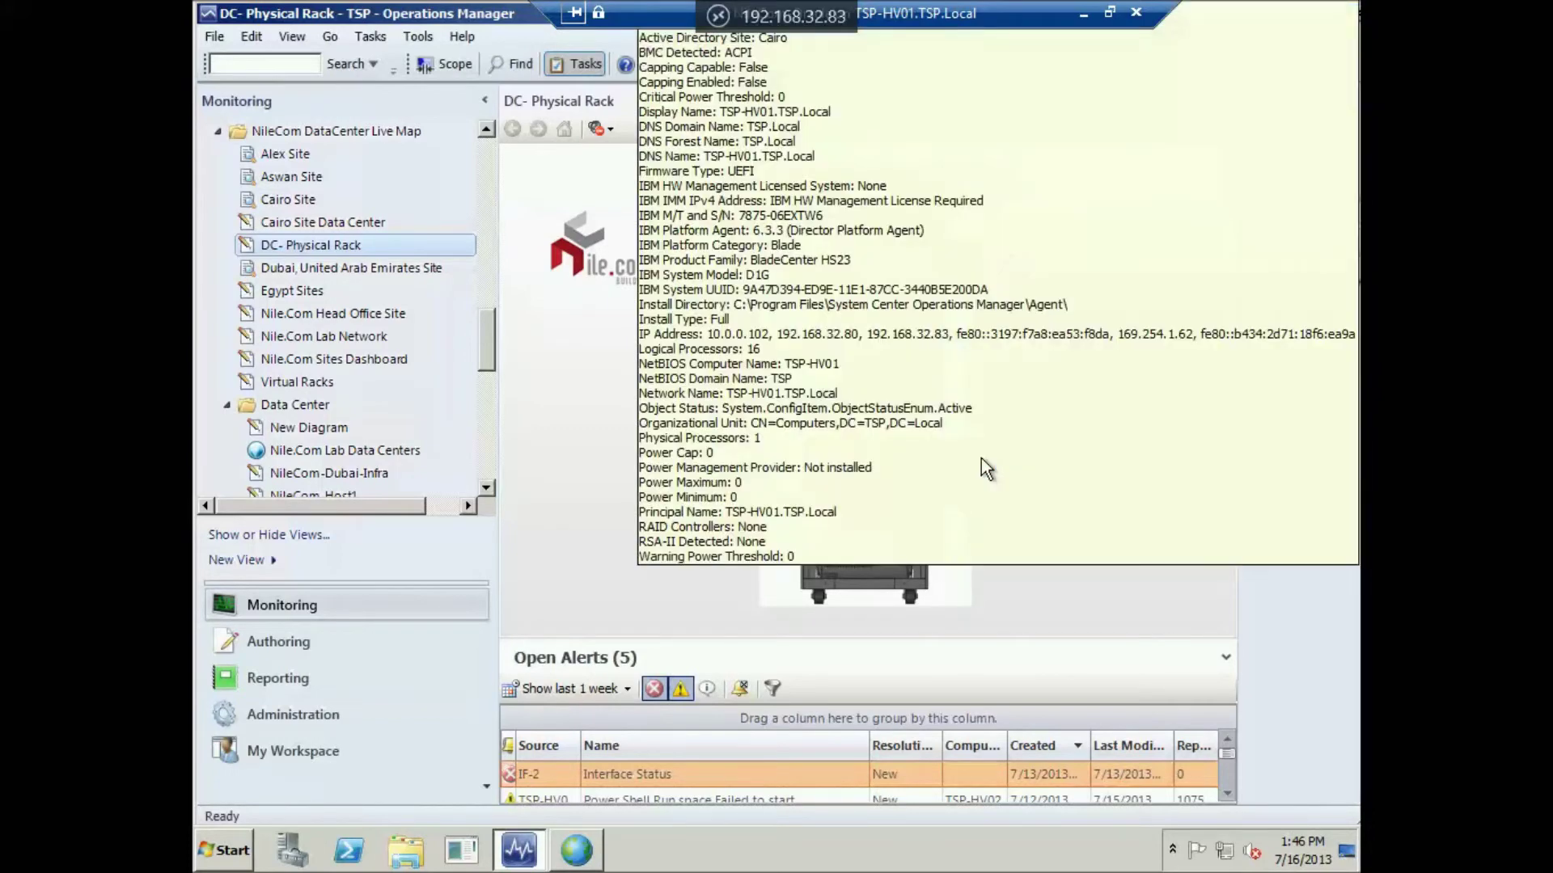
pyautogui.click(1030, 526)
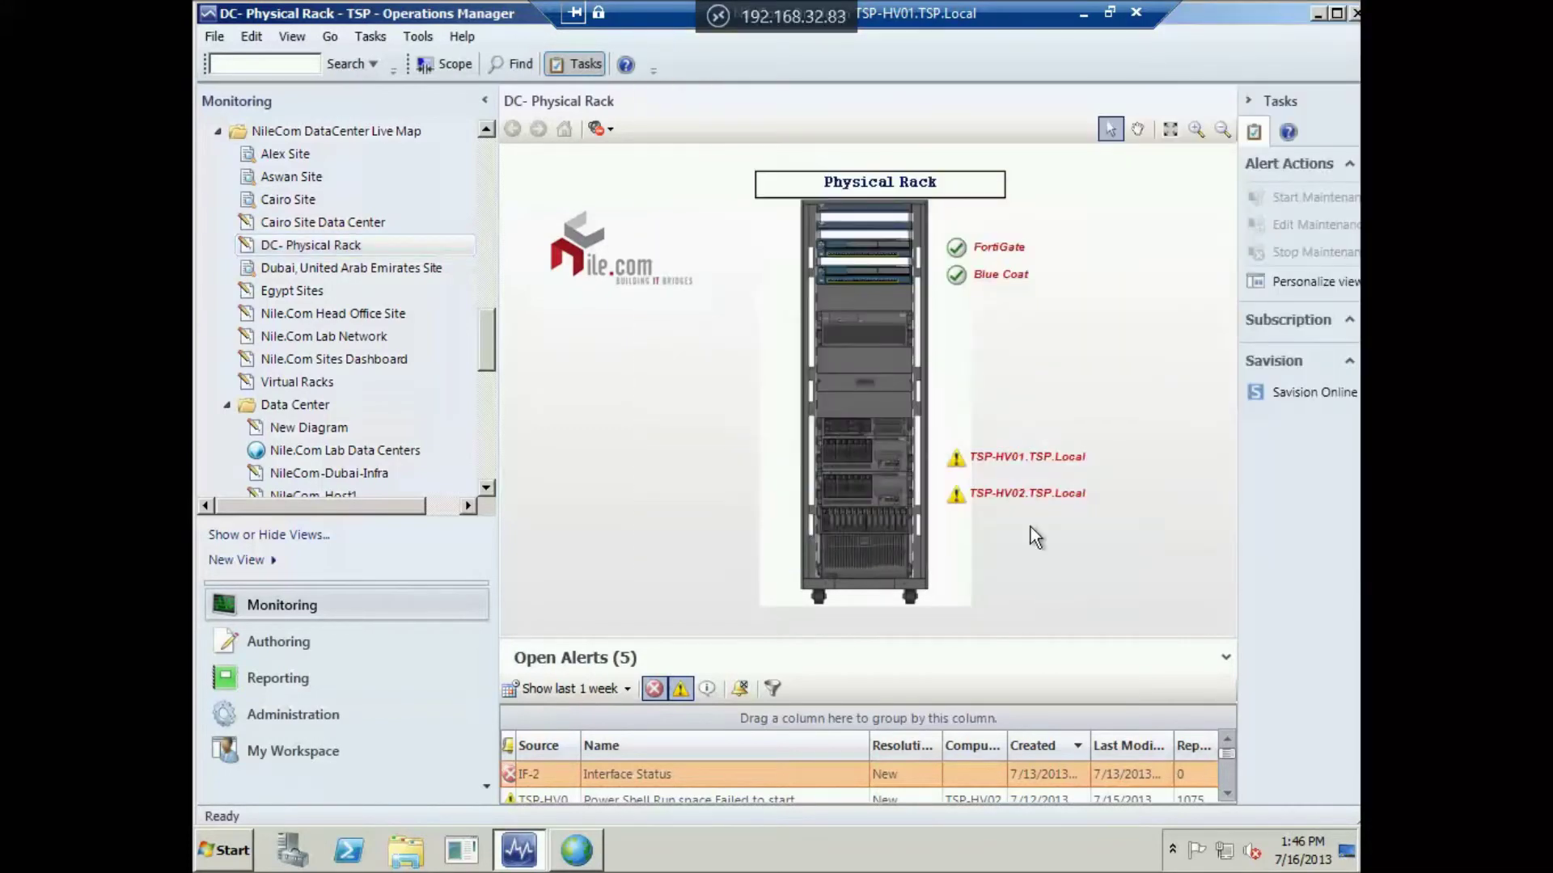
pyautogui.click(1045, 459)
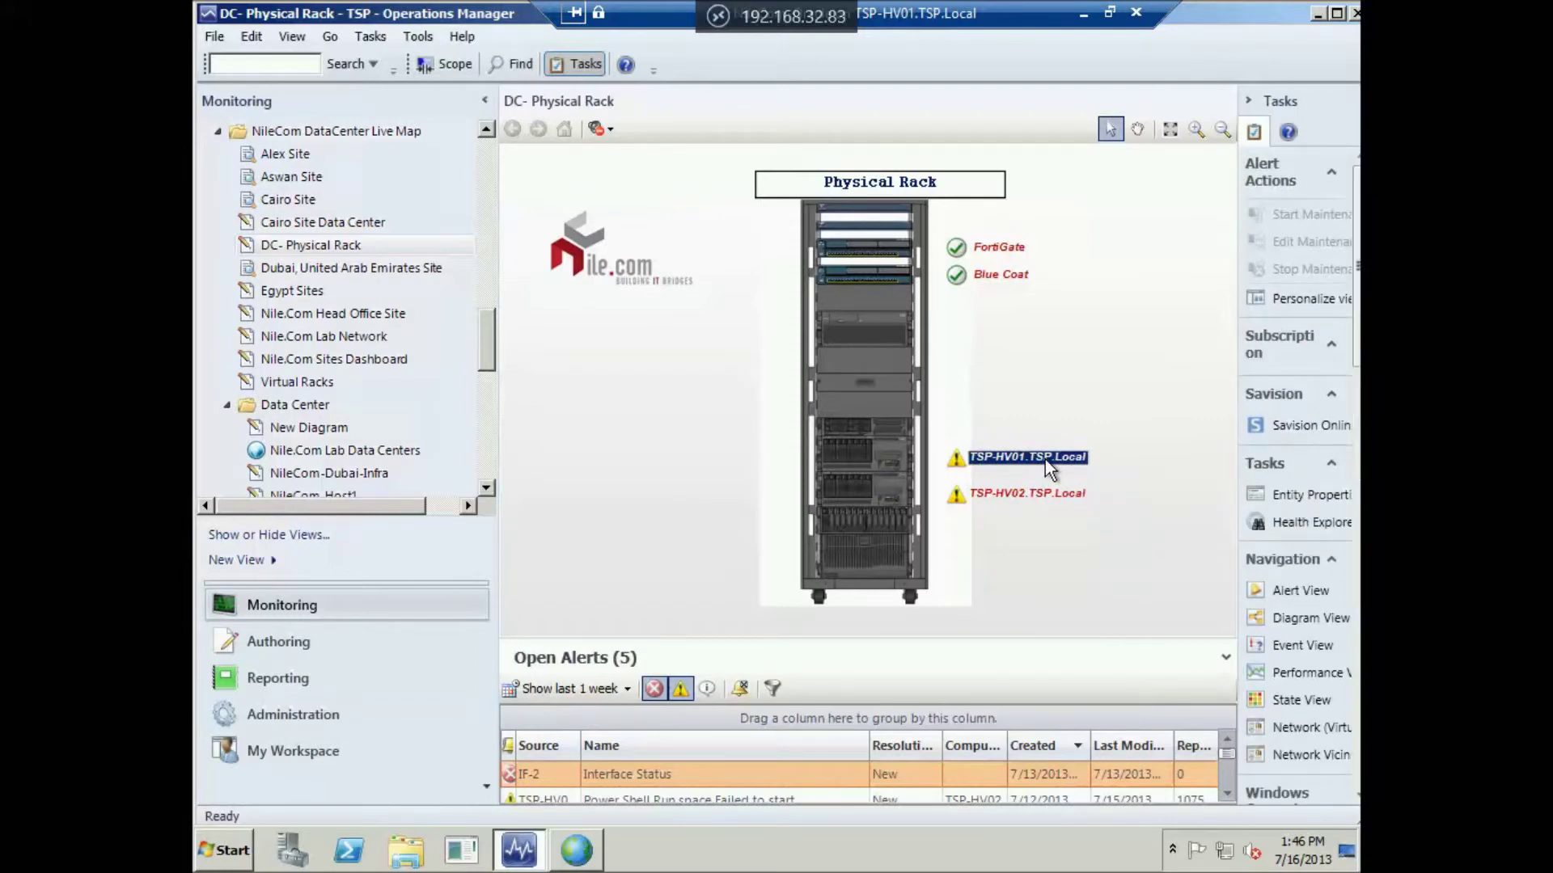
# Inspect TSP-HV01.TSP.Local's unhealthy hardware monitors in Health Explorer, then close it
pyautogui.doubleClick(1045, 459)
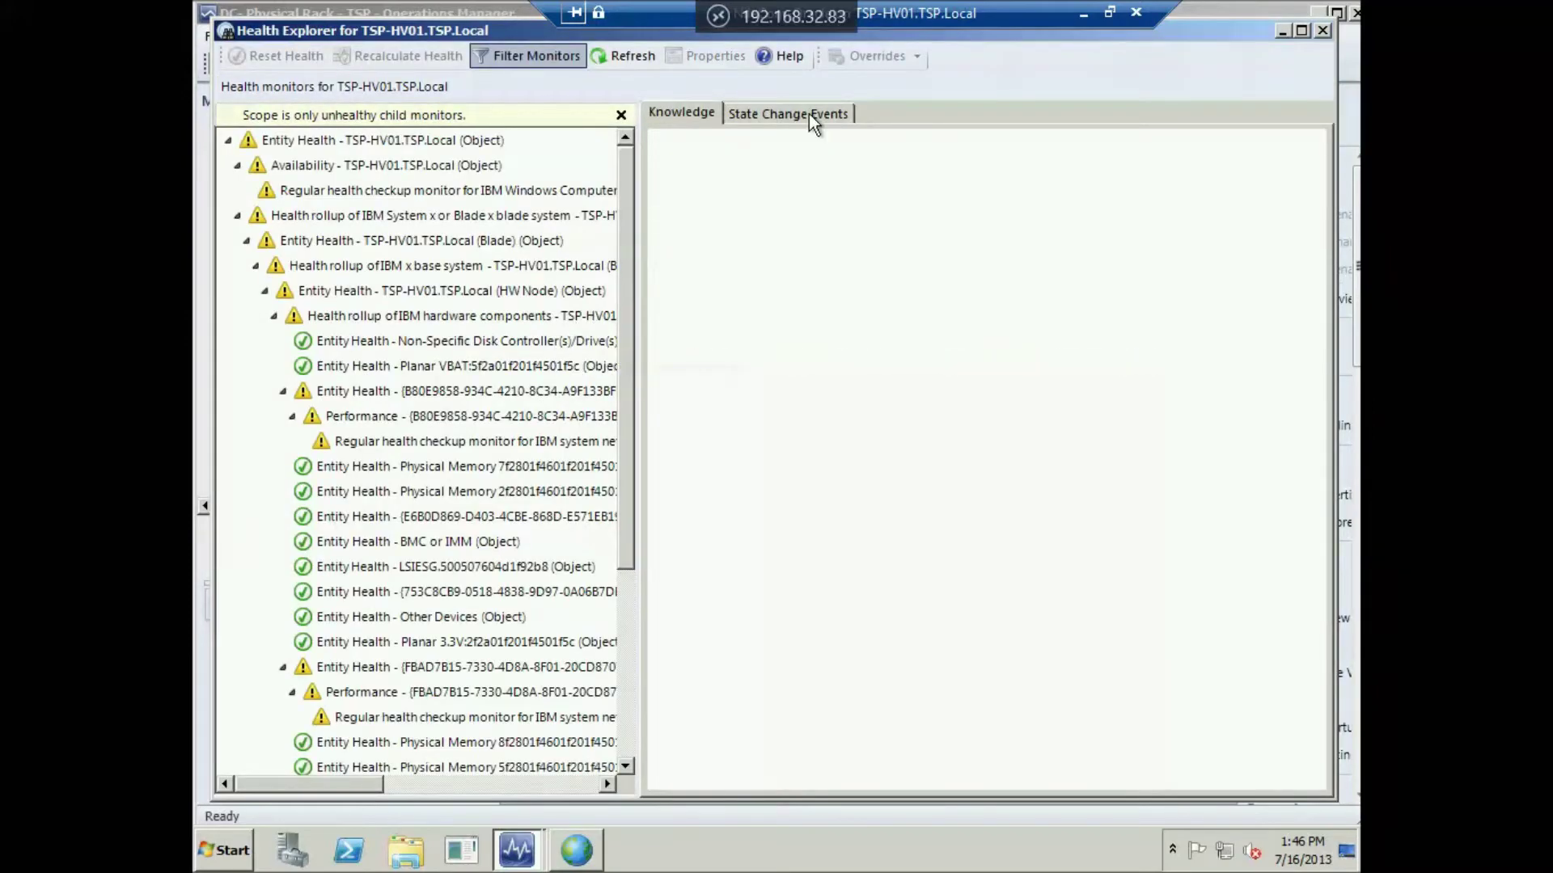
pyautogui.scroll(-4, 579, 525)
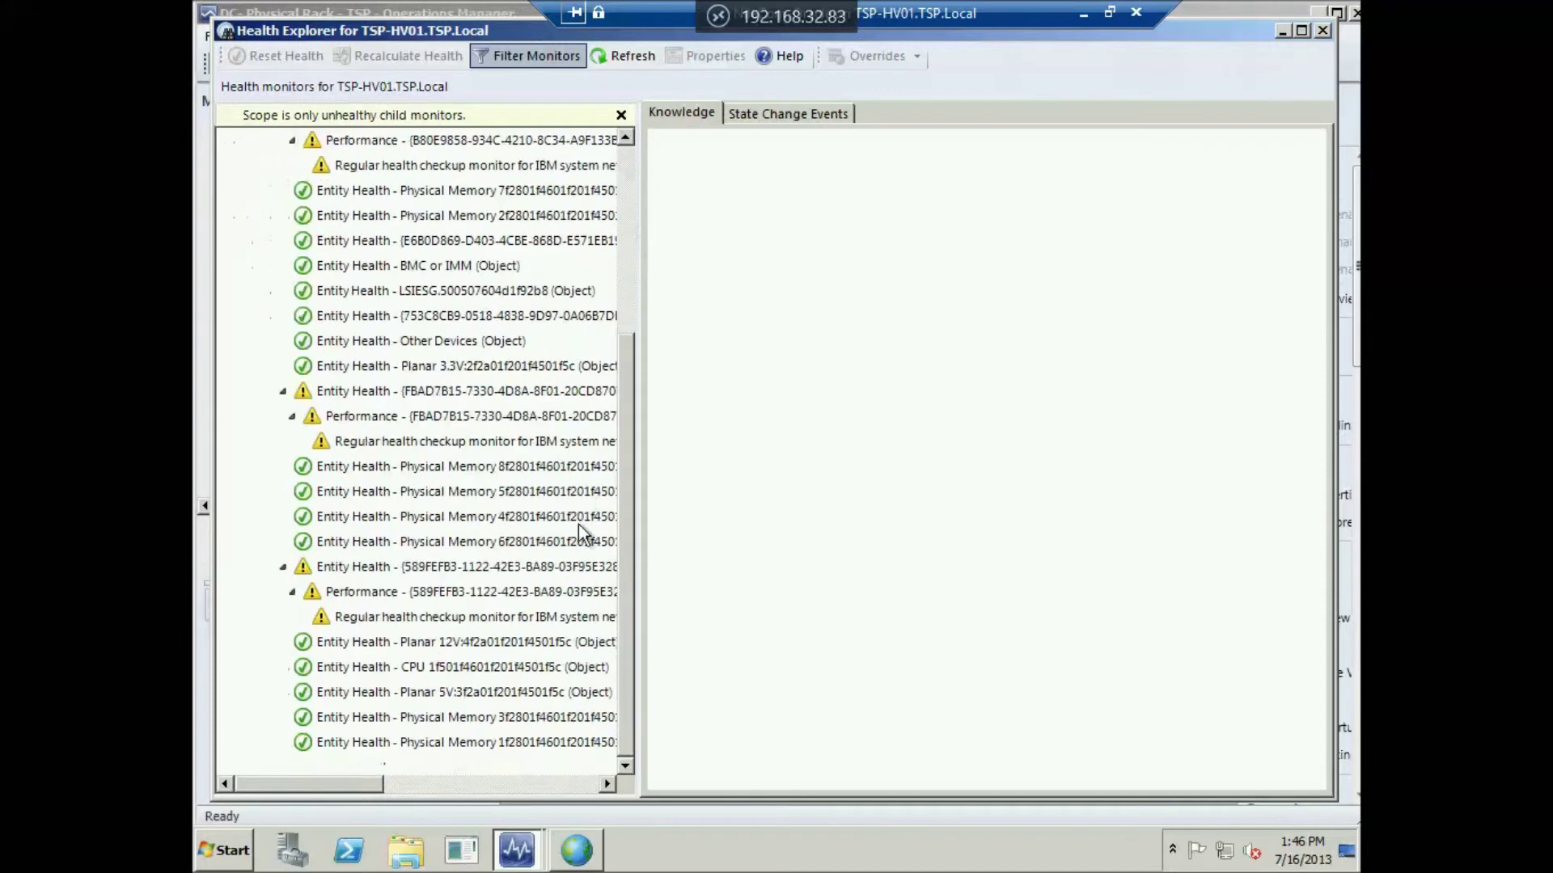
pyautogui.click(402, 617)
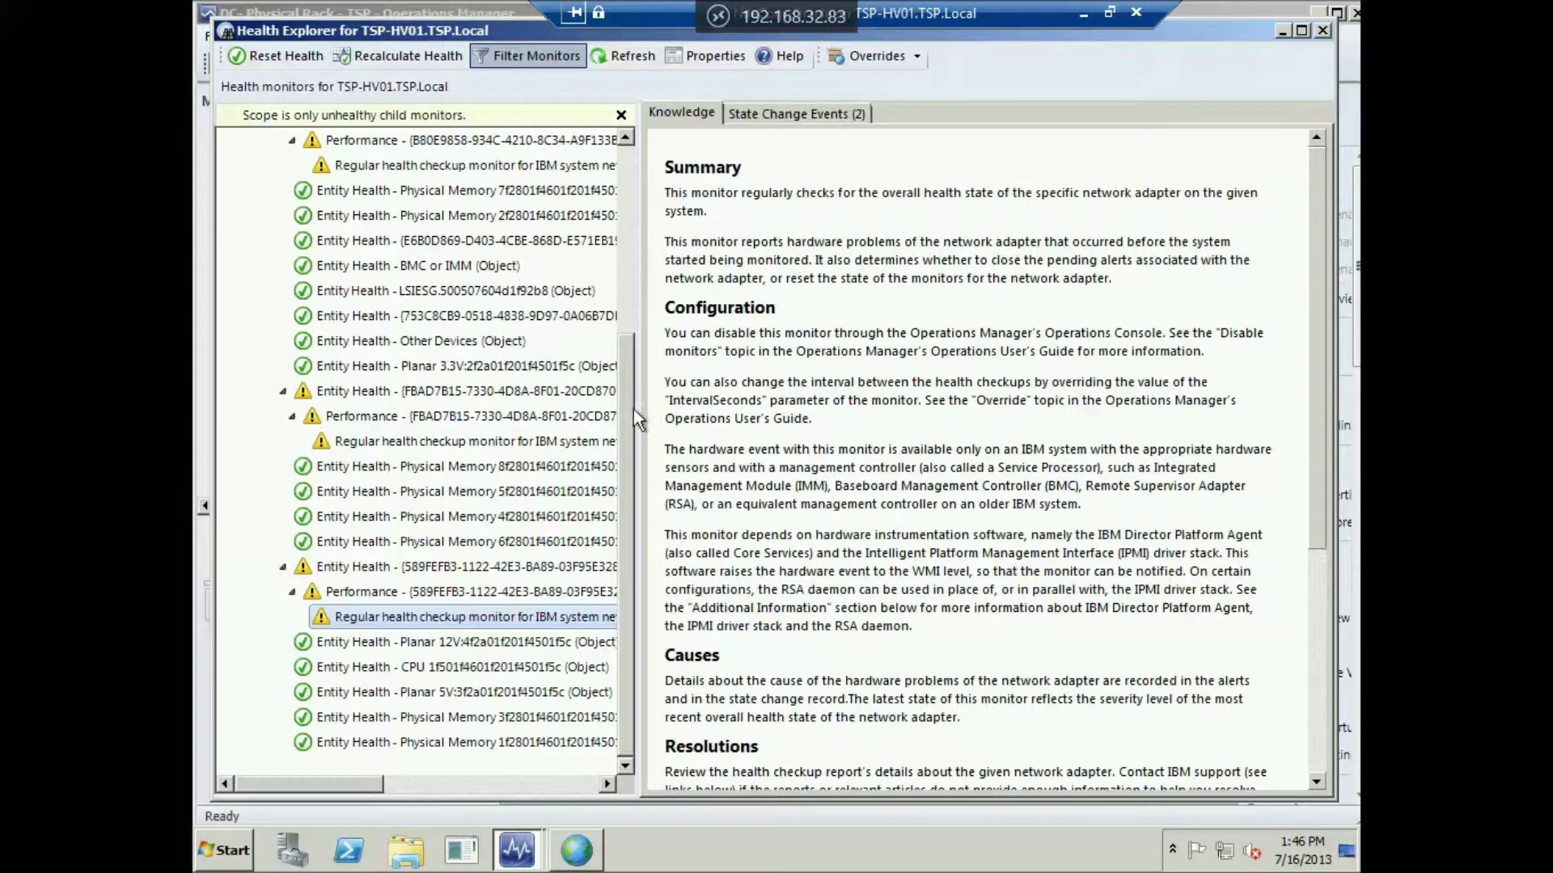
pyautogui.moveTo(630, 409); pyautogui.dragTo(638, 333)
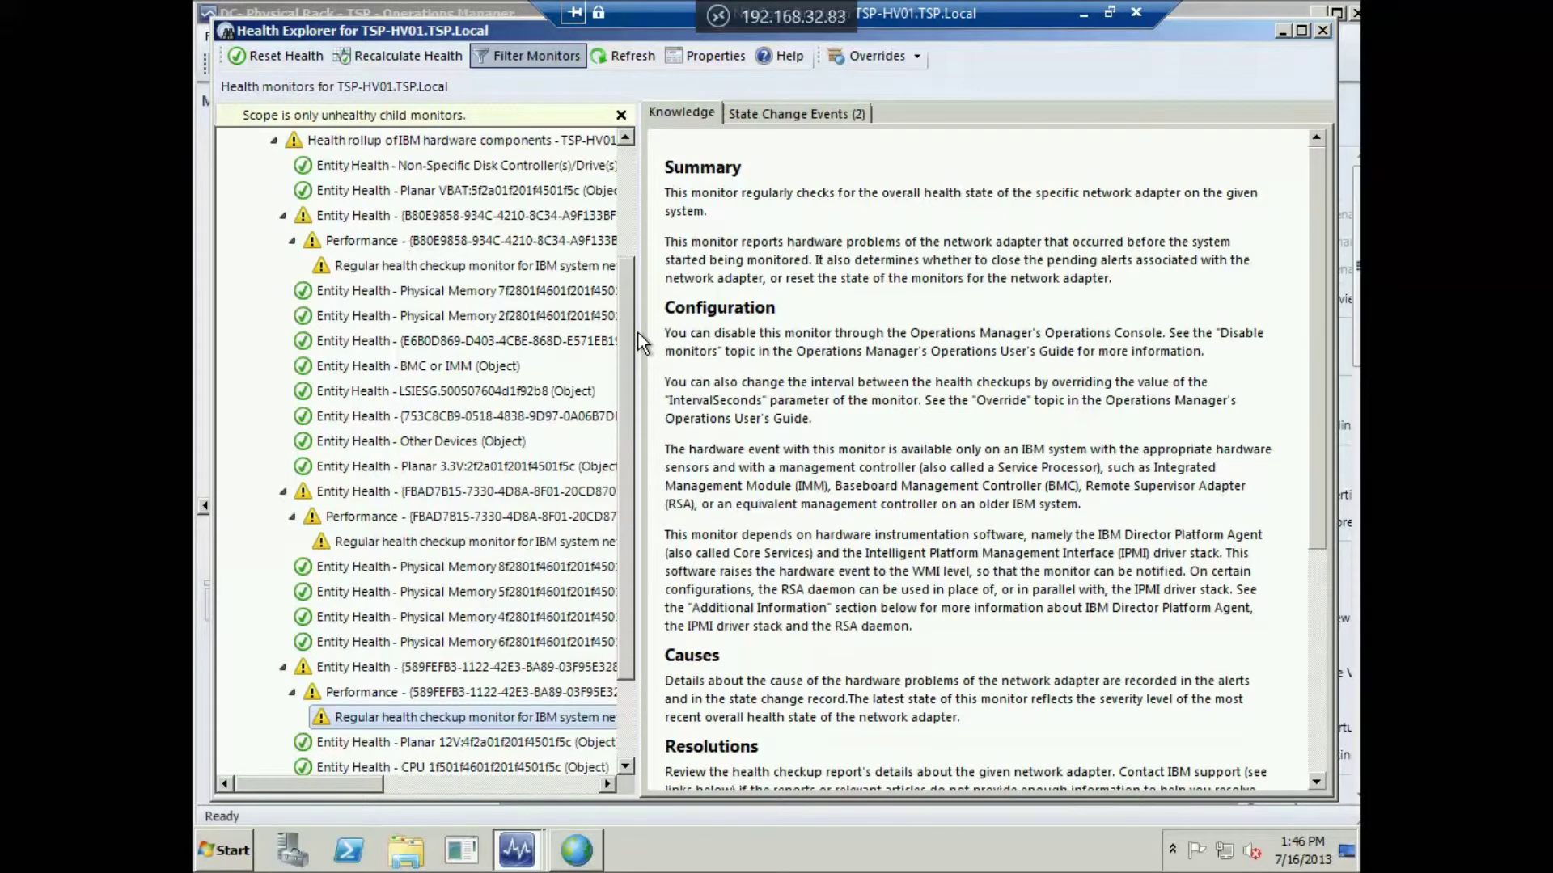
pyautogui.moveTo(638, 333); pyautogui.dragTo(638, 332)
pyautogui.click(1323, 30)
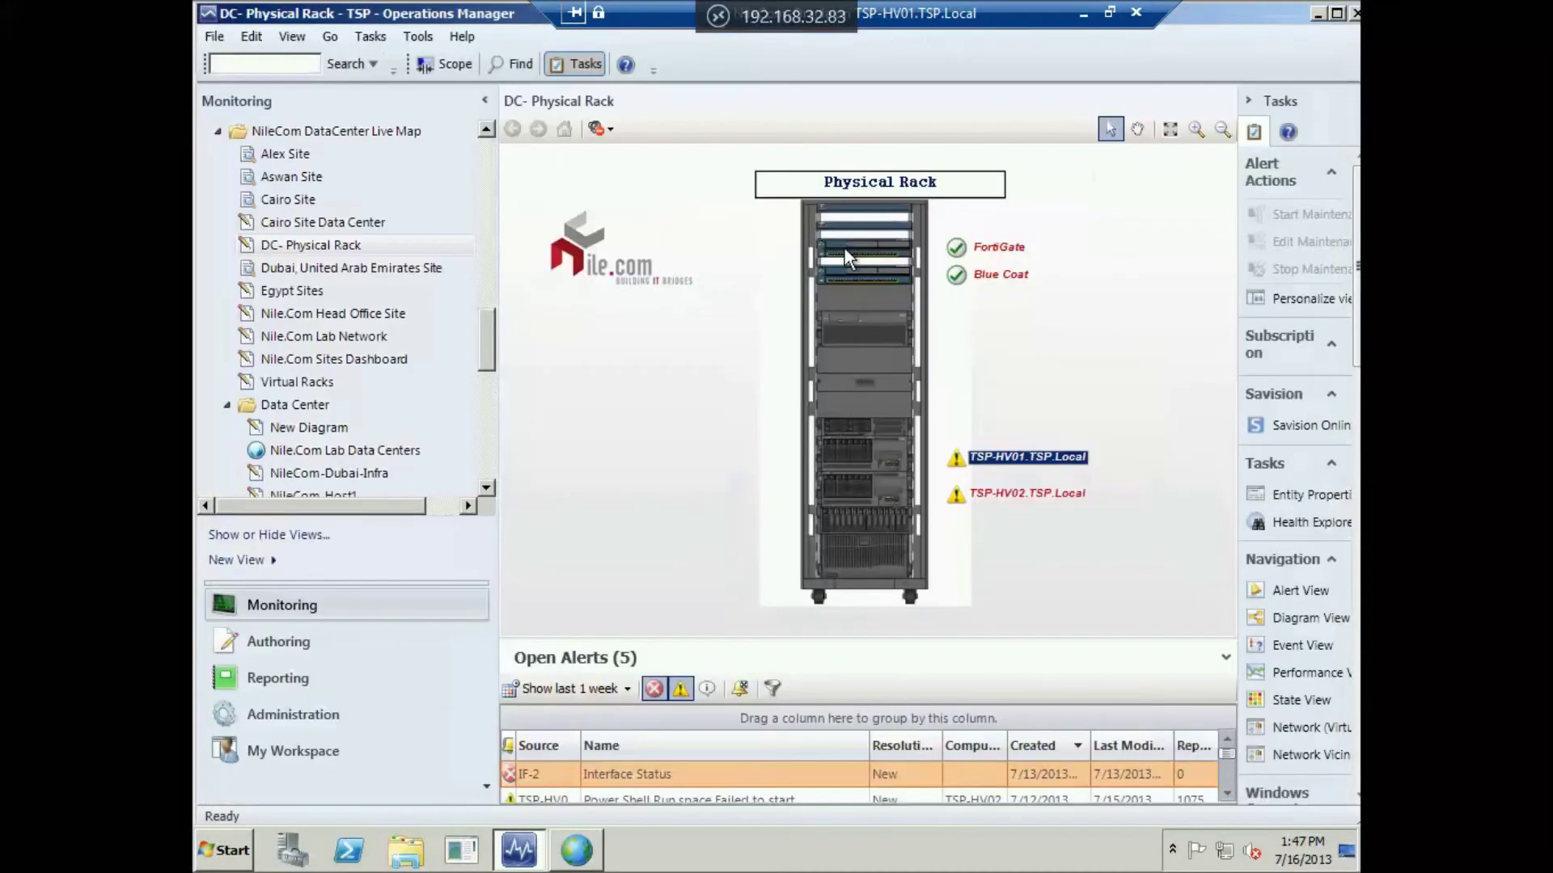
# Open the Egypt Sites map, cancel the accidental rename, and drill into the Cairo site
pyautogui.click(294, 291)
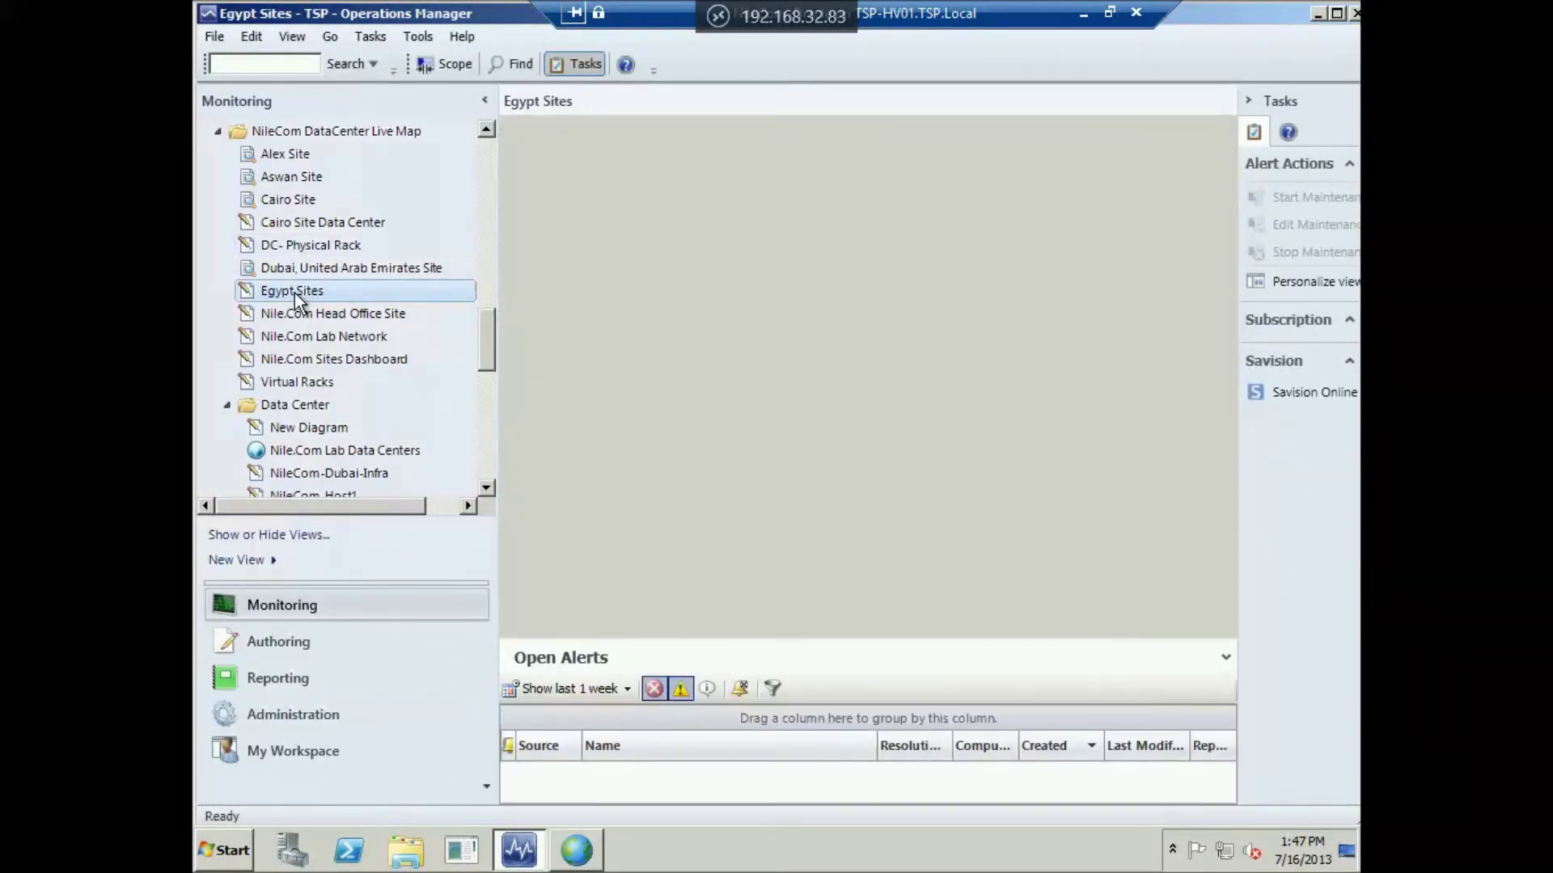
pyautogui.click(294, 291)
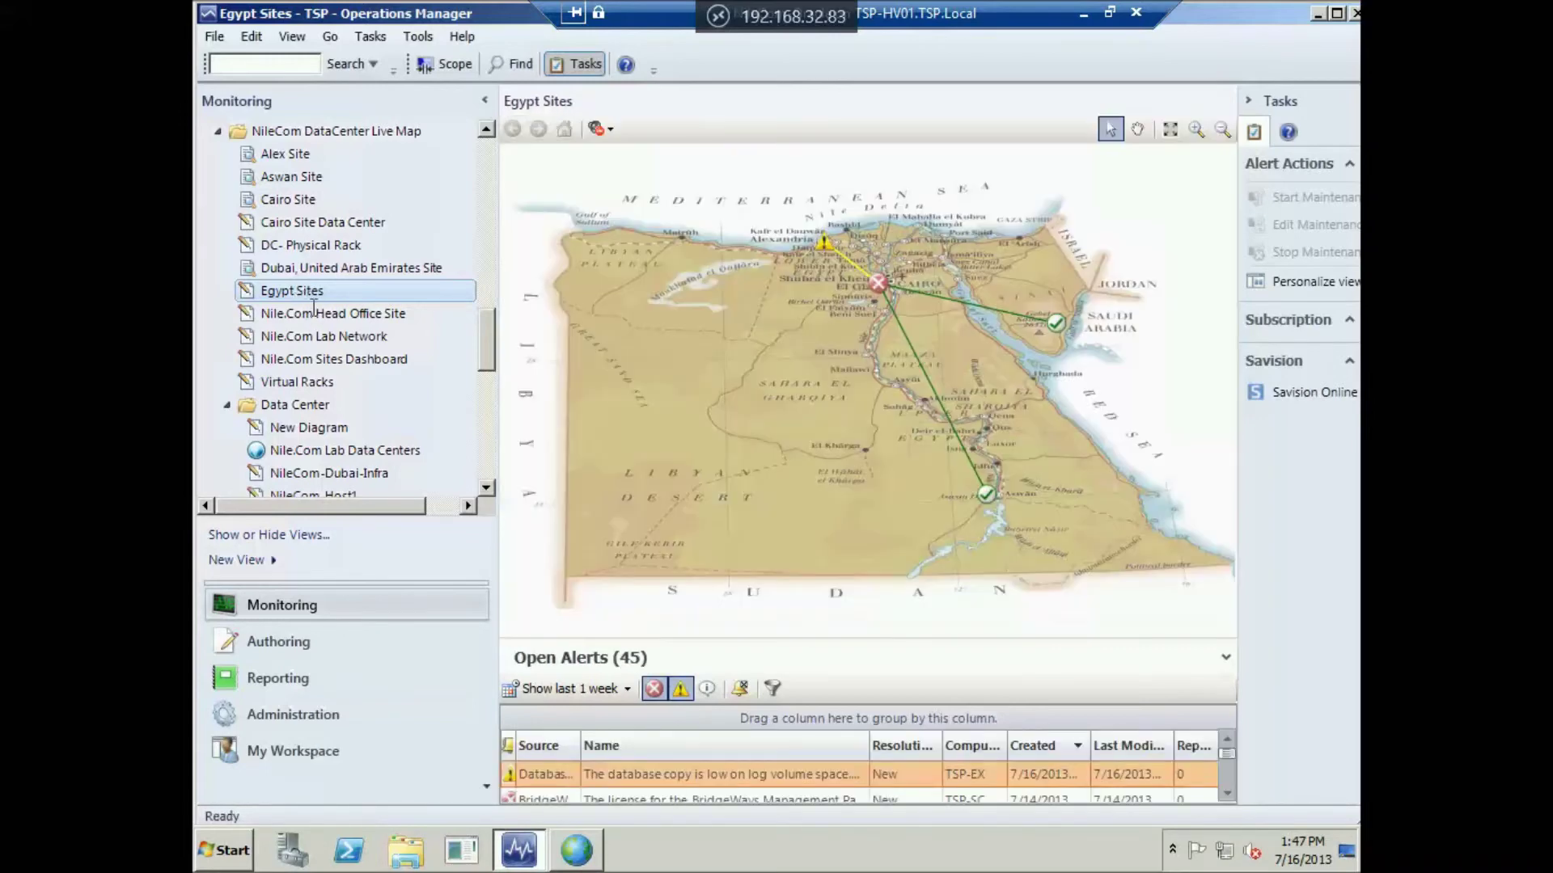
pyautogui.click(874, 628)
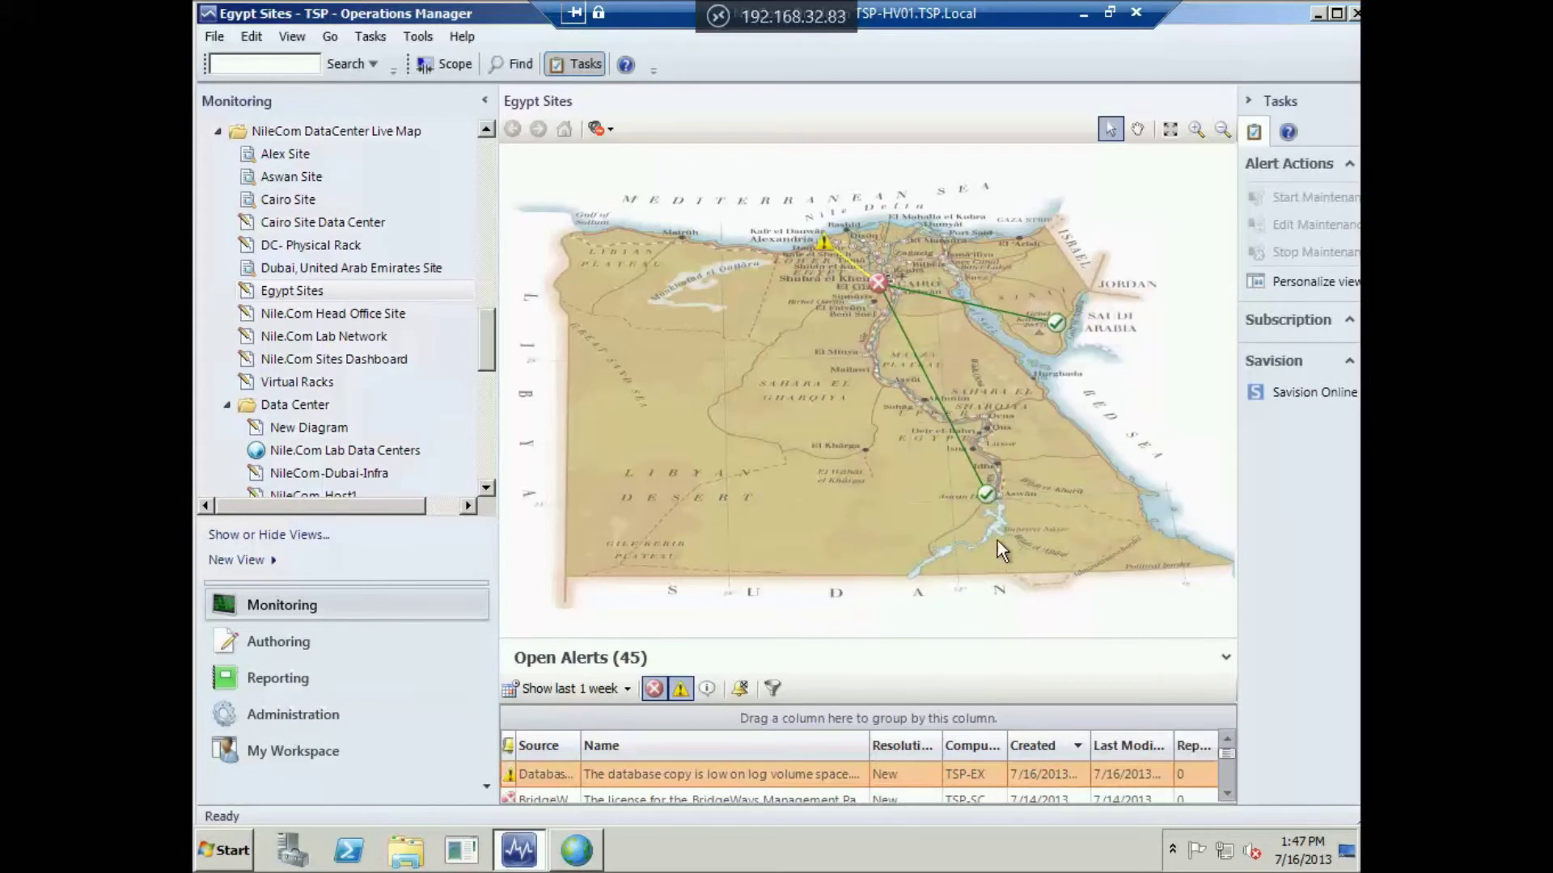
pyautogui.doubleClick(876, 287)
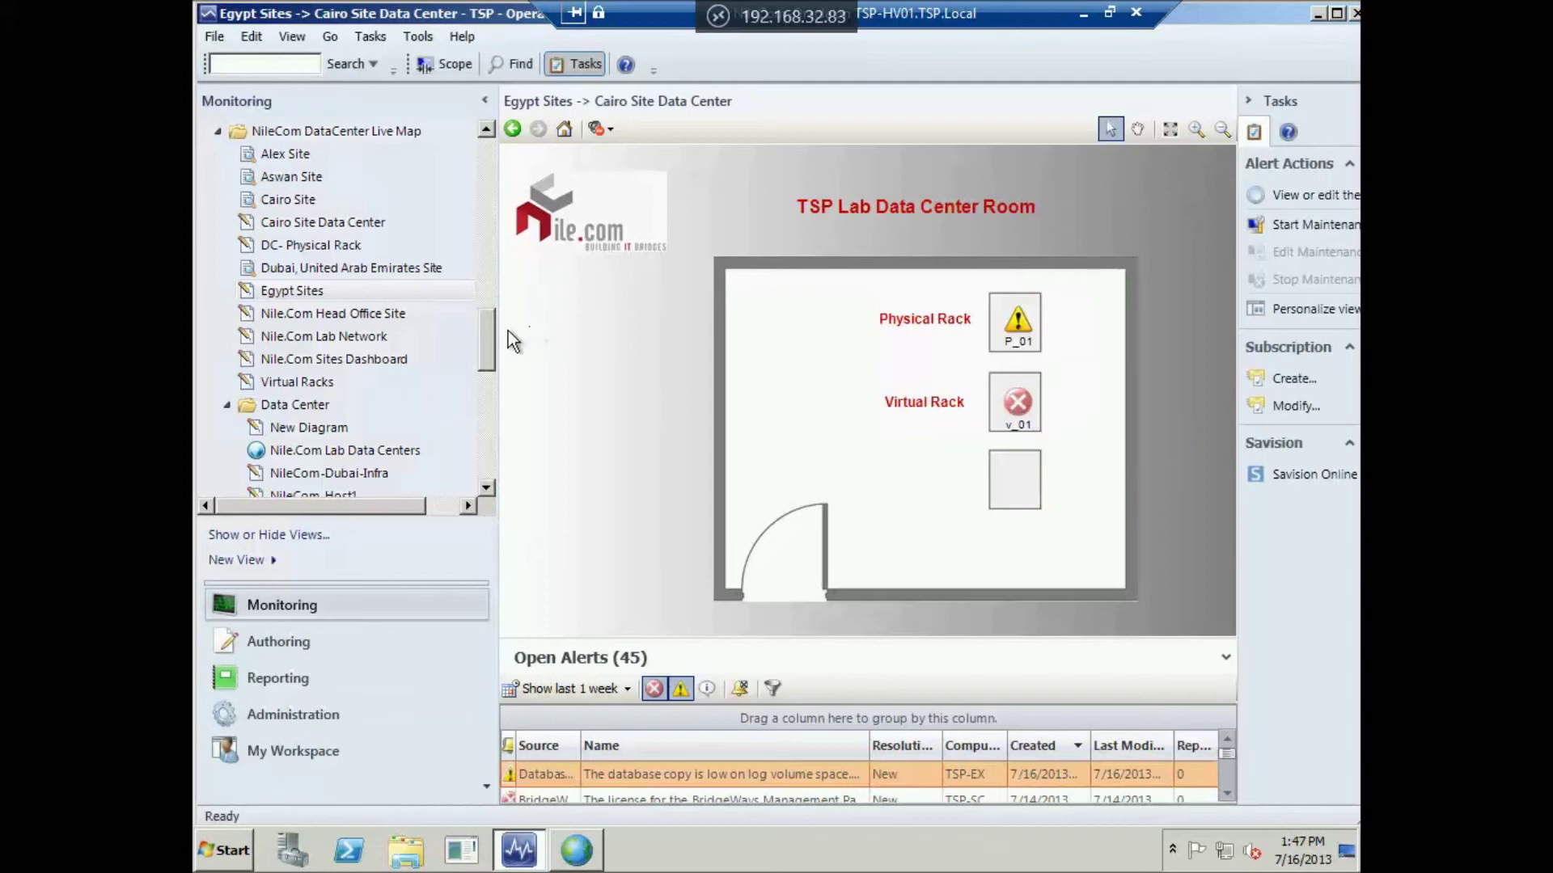
pyautogui.scroll(-2, 496, 338)
# Open Nile.Com Lab Data Centers, zoom in on Egypt, and open the NileCom-Infra site at Cairo
pyautogui.click(351, 339)
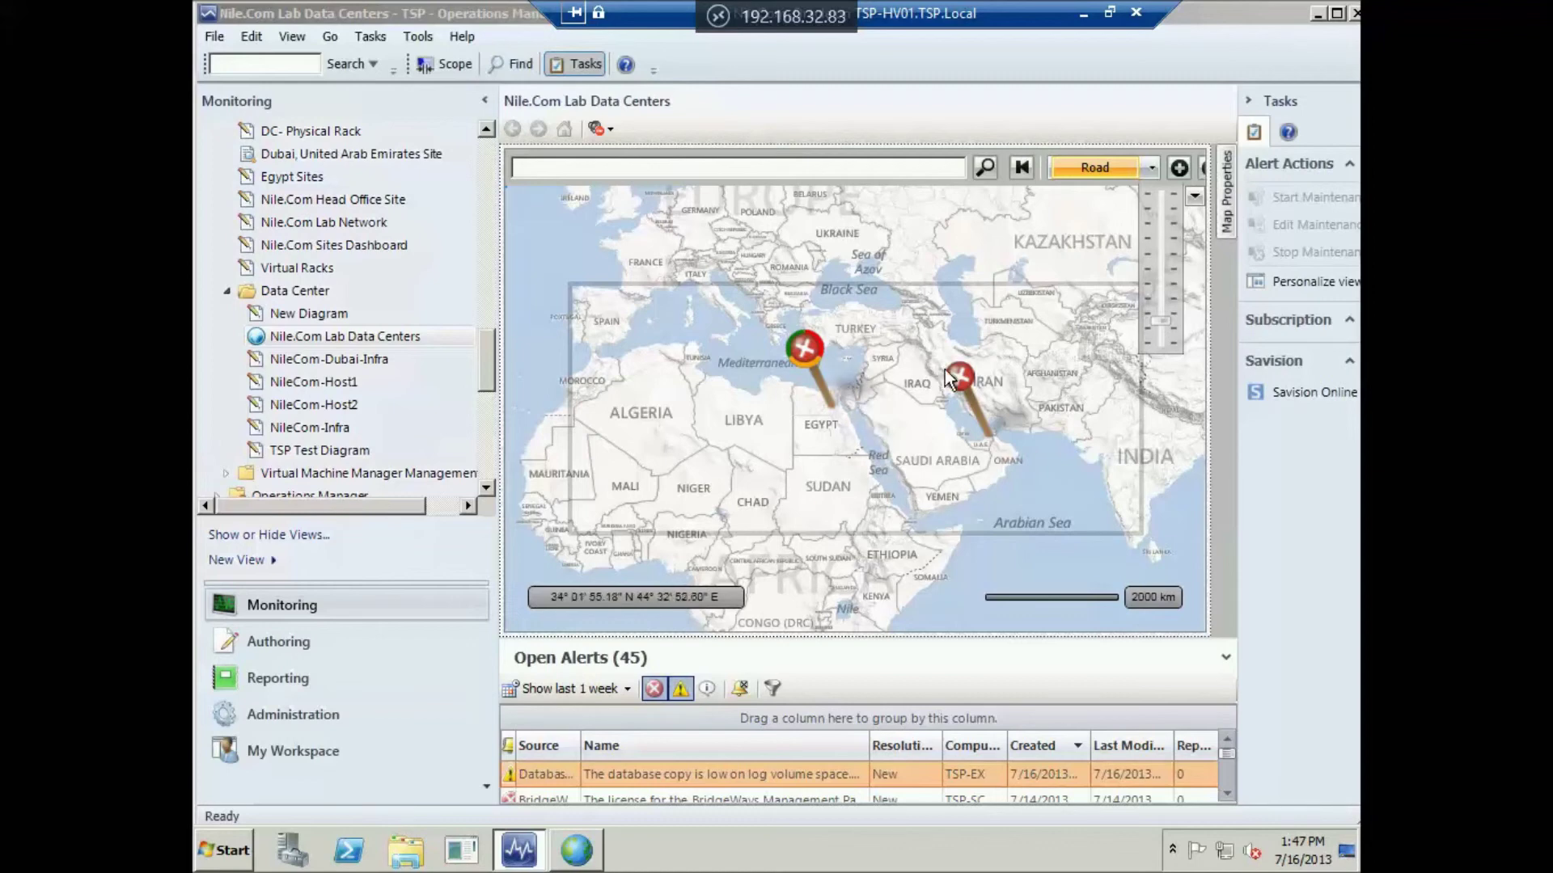
pyautogui.moveTo(967, 374)
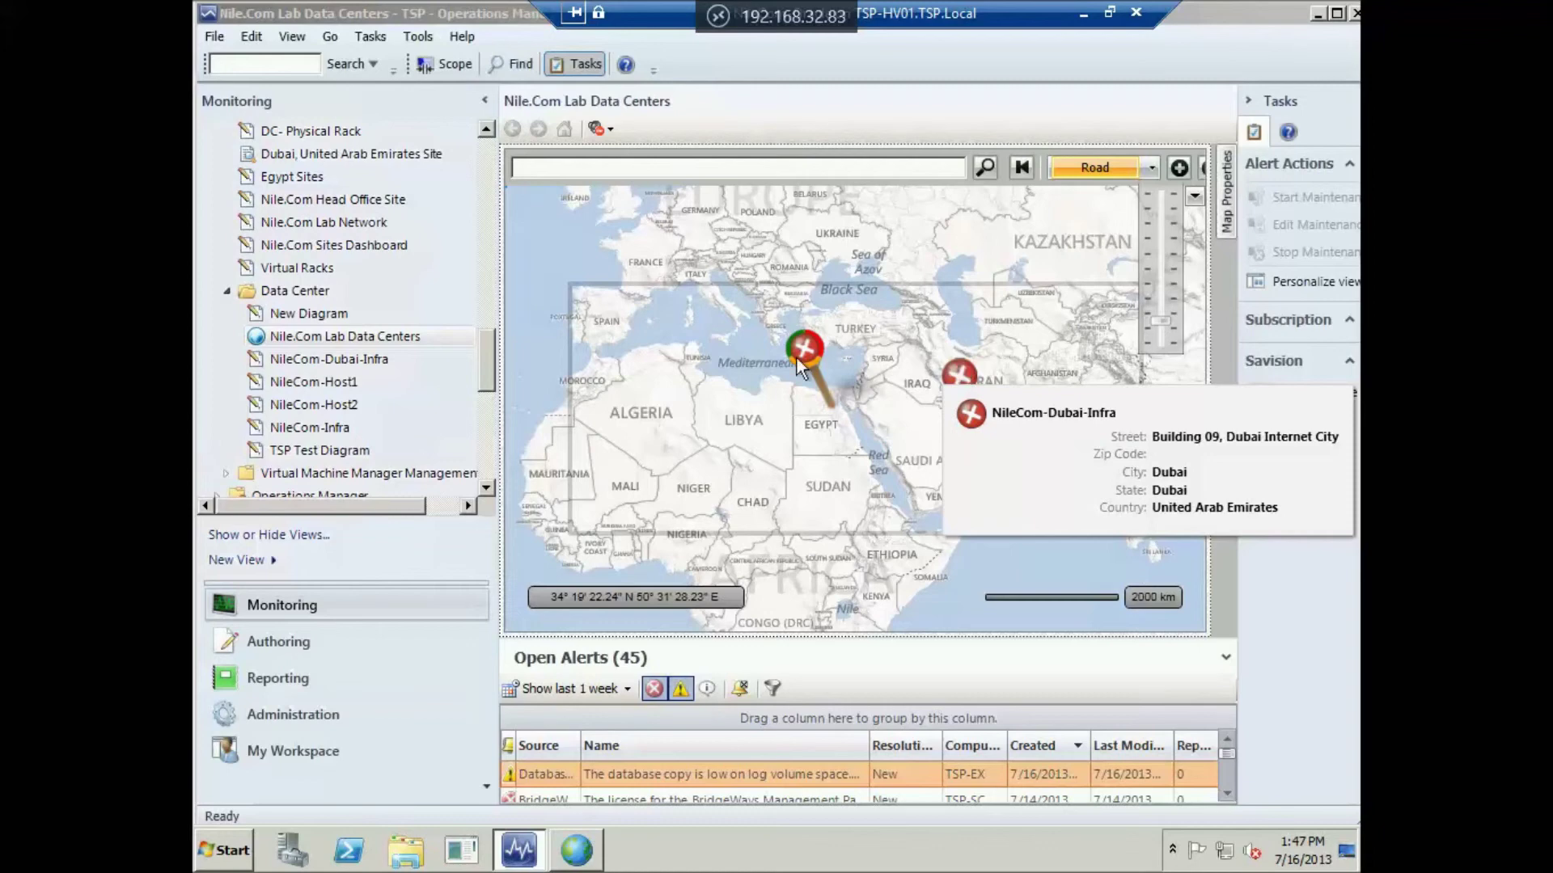
pyautogui.moveTo(797, 351)
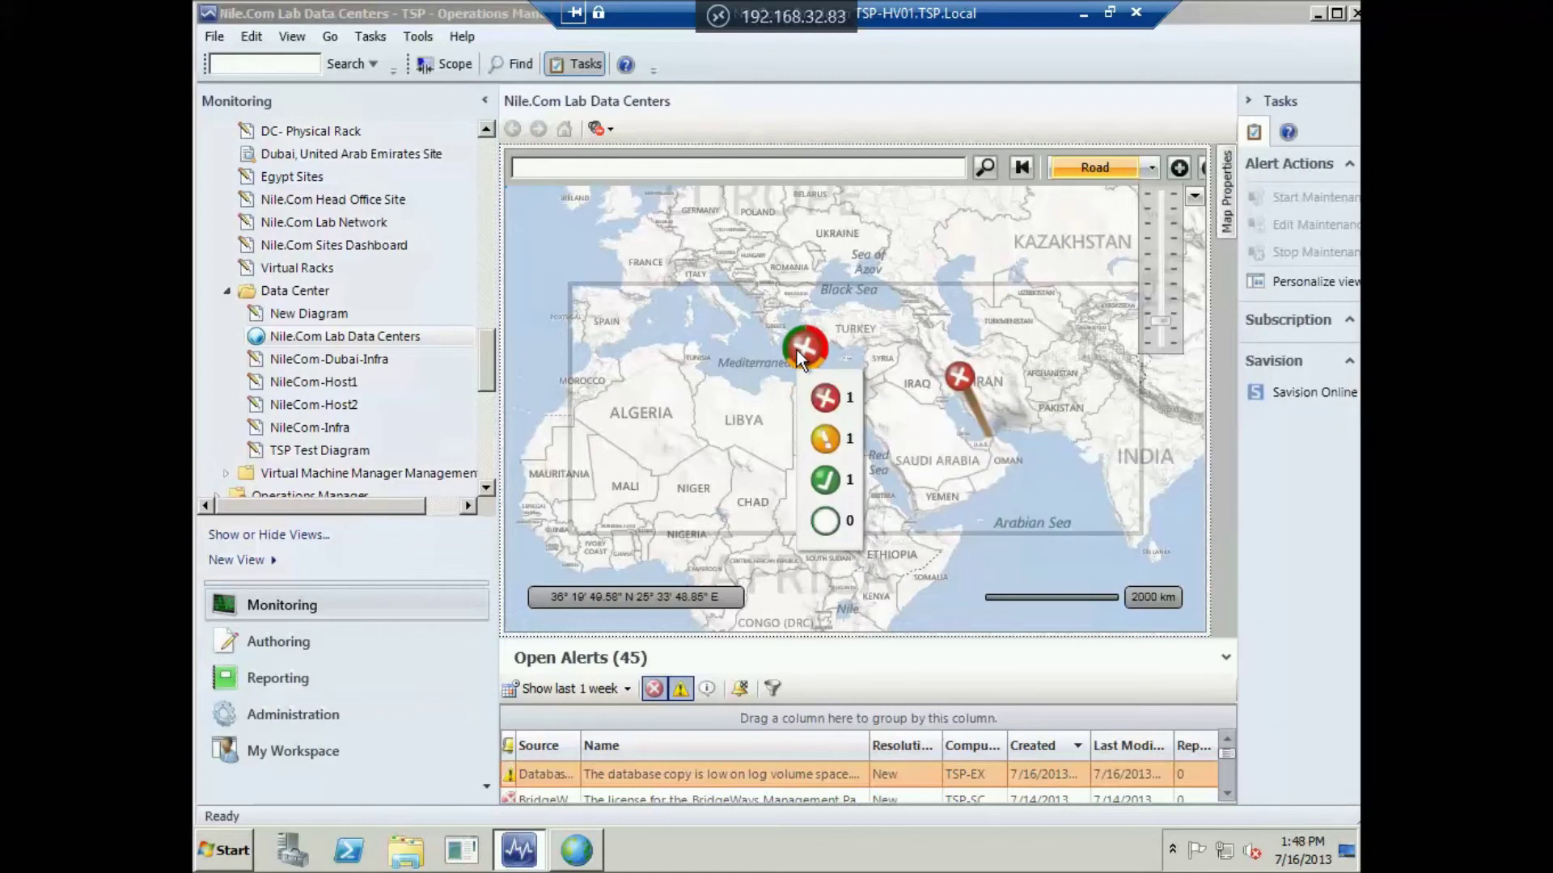
pyautogui.click(797, 350)
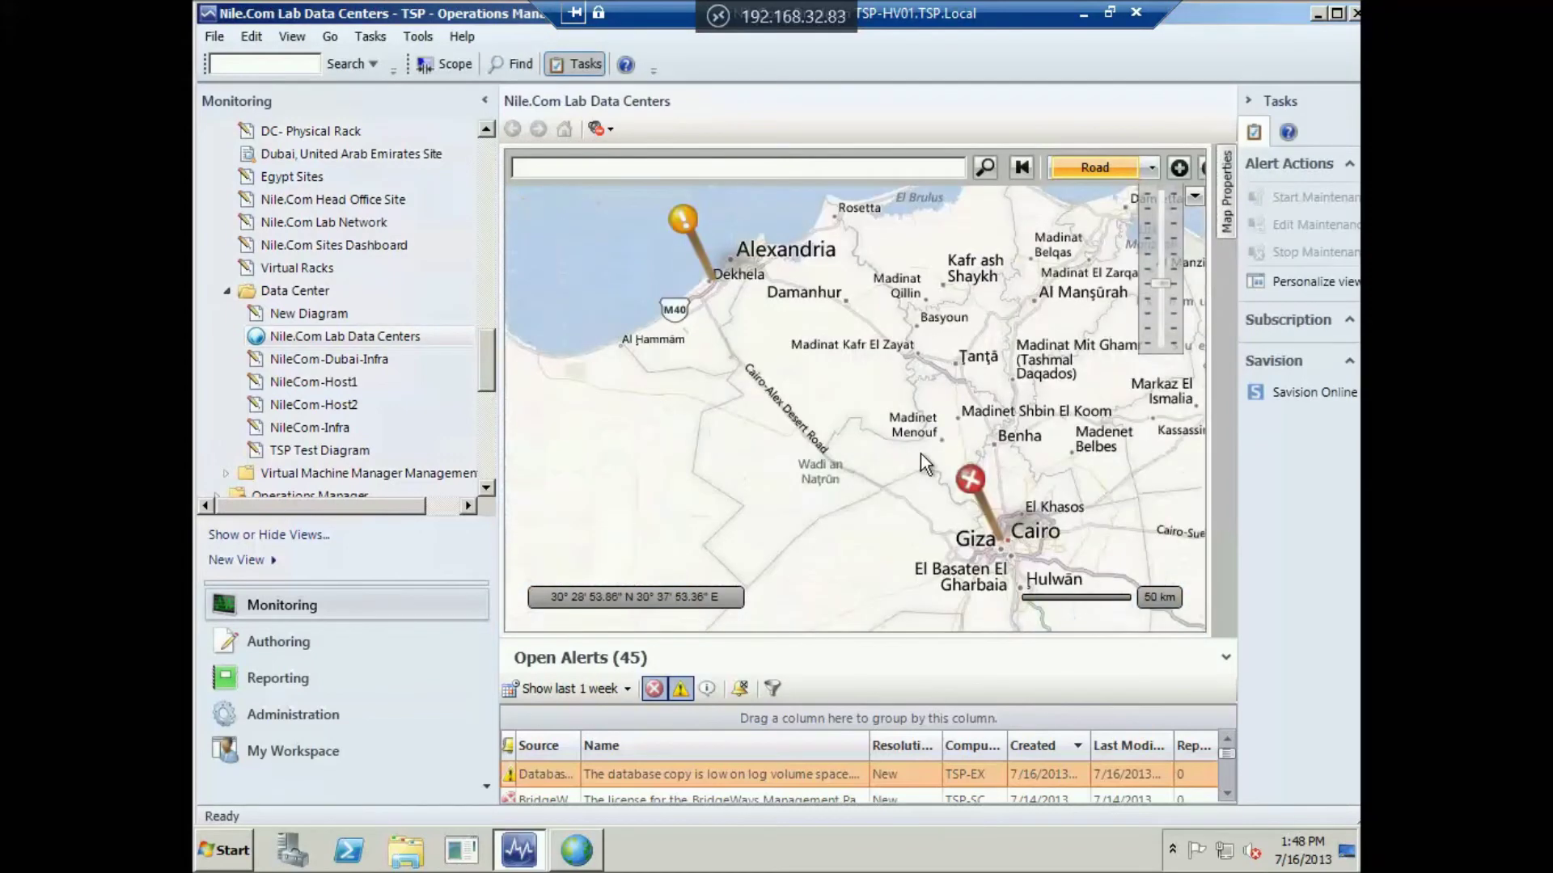
pyautogui.moveTo(964, 489)
pyautogui.click(967, 484)
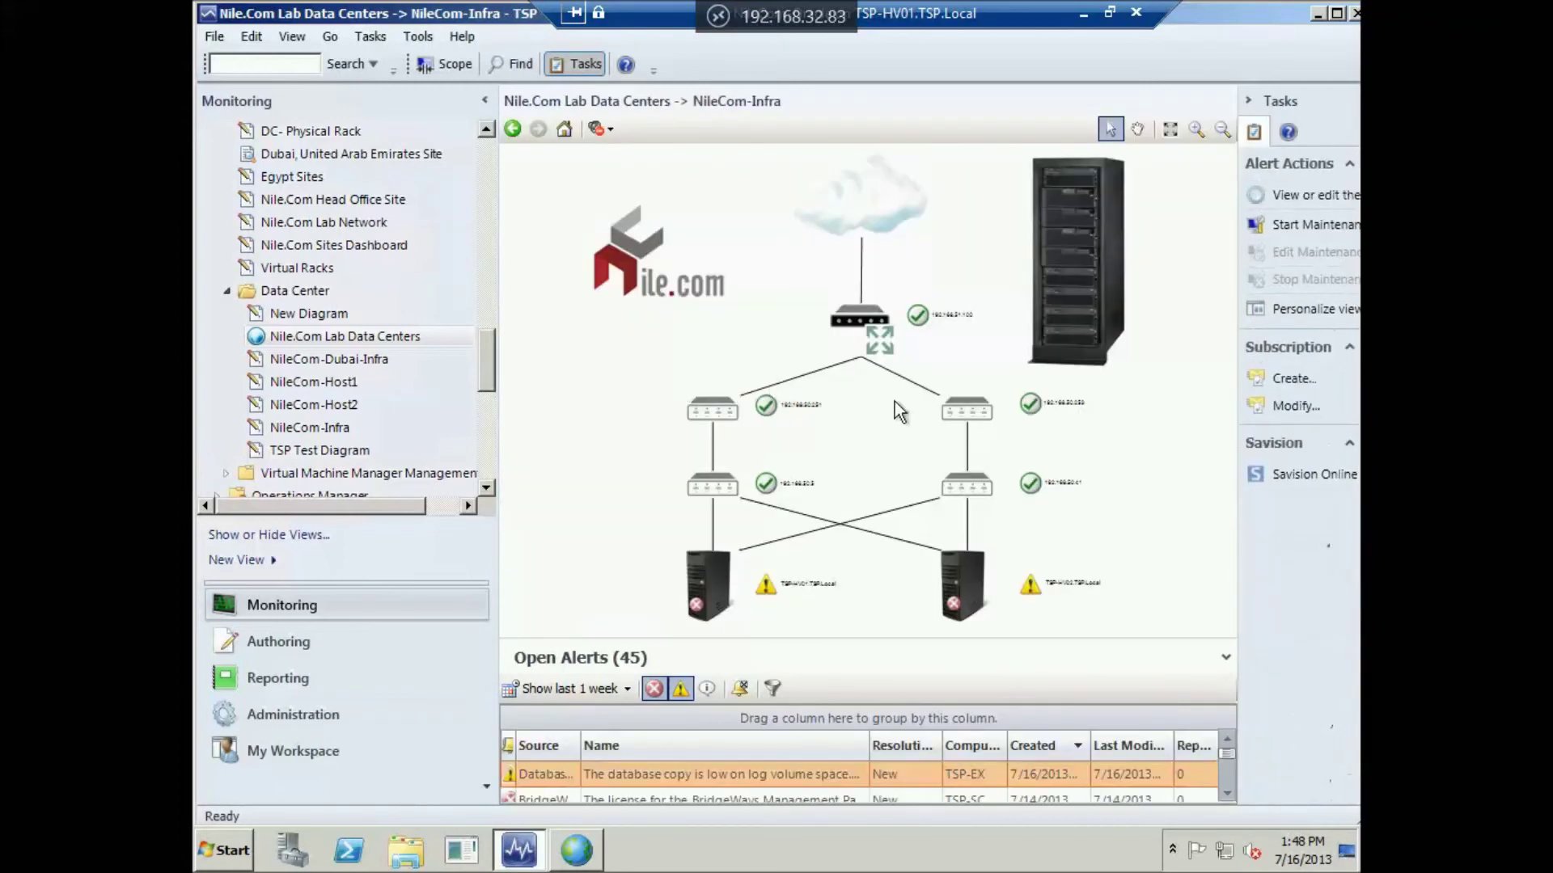
# Drill into NileCom-Host1 and check TSP-APPC's Windows Local Application Health Rollup in Health Explorer
pyautogui.doubleClick(710, 593)
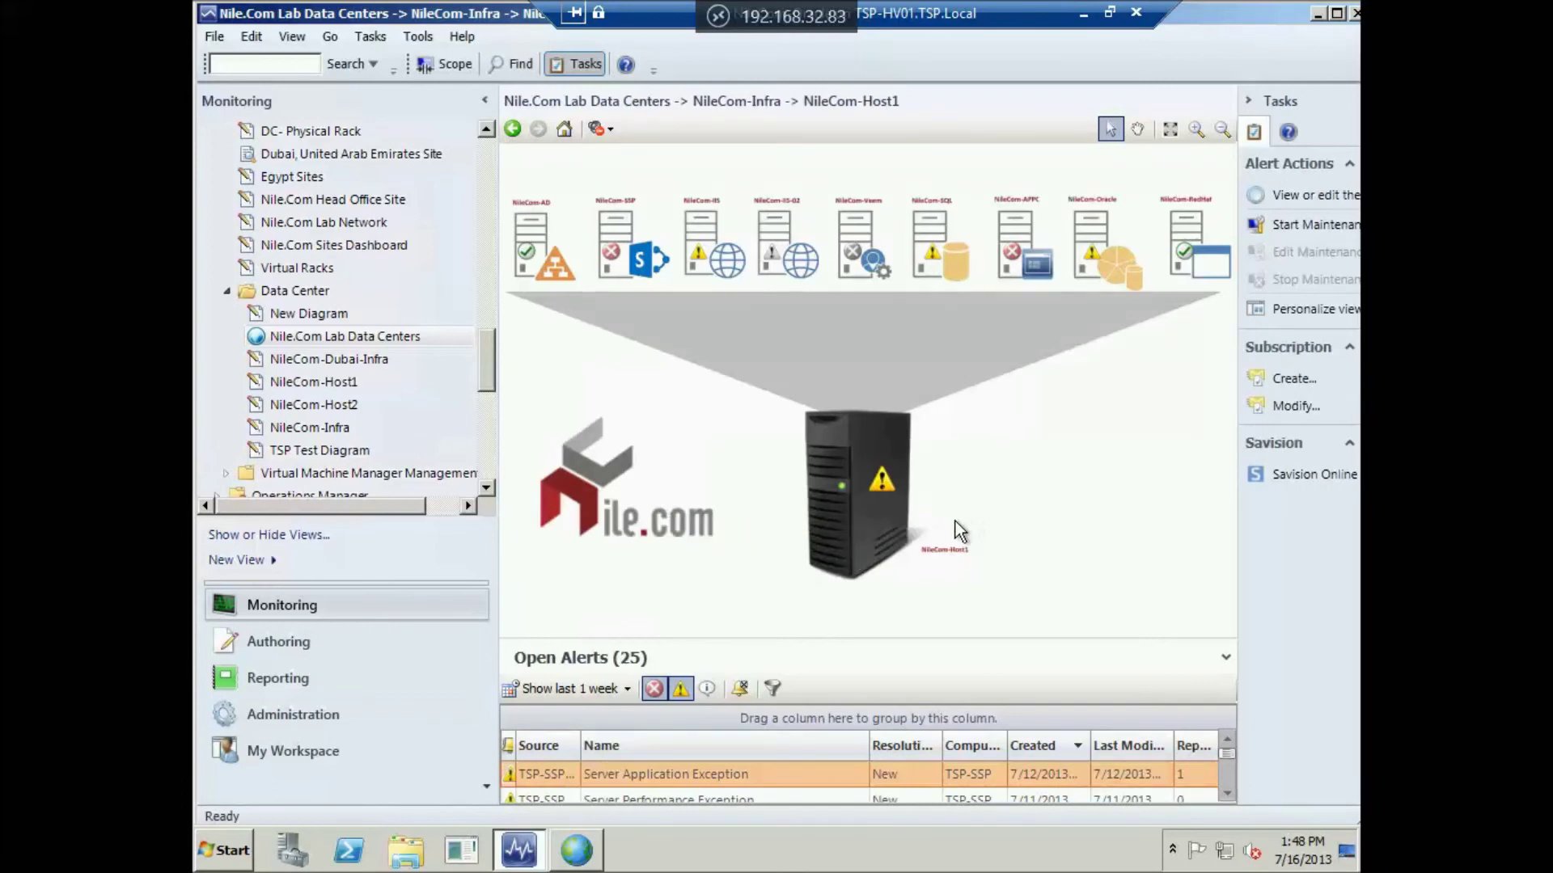
pyautogui.moveTo(665, 282)
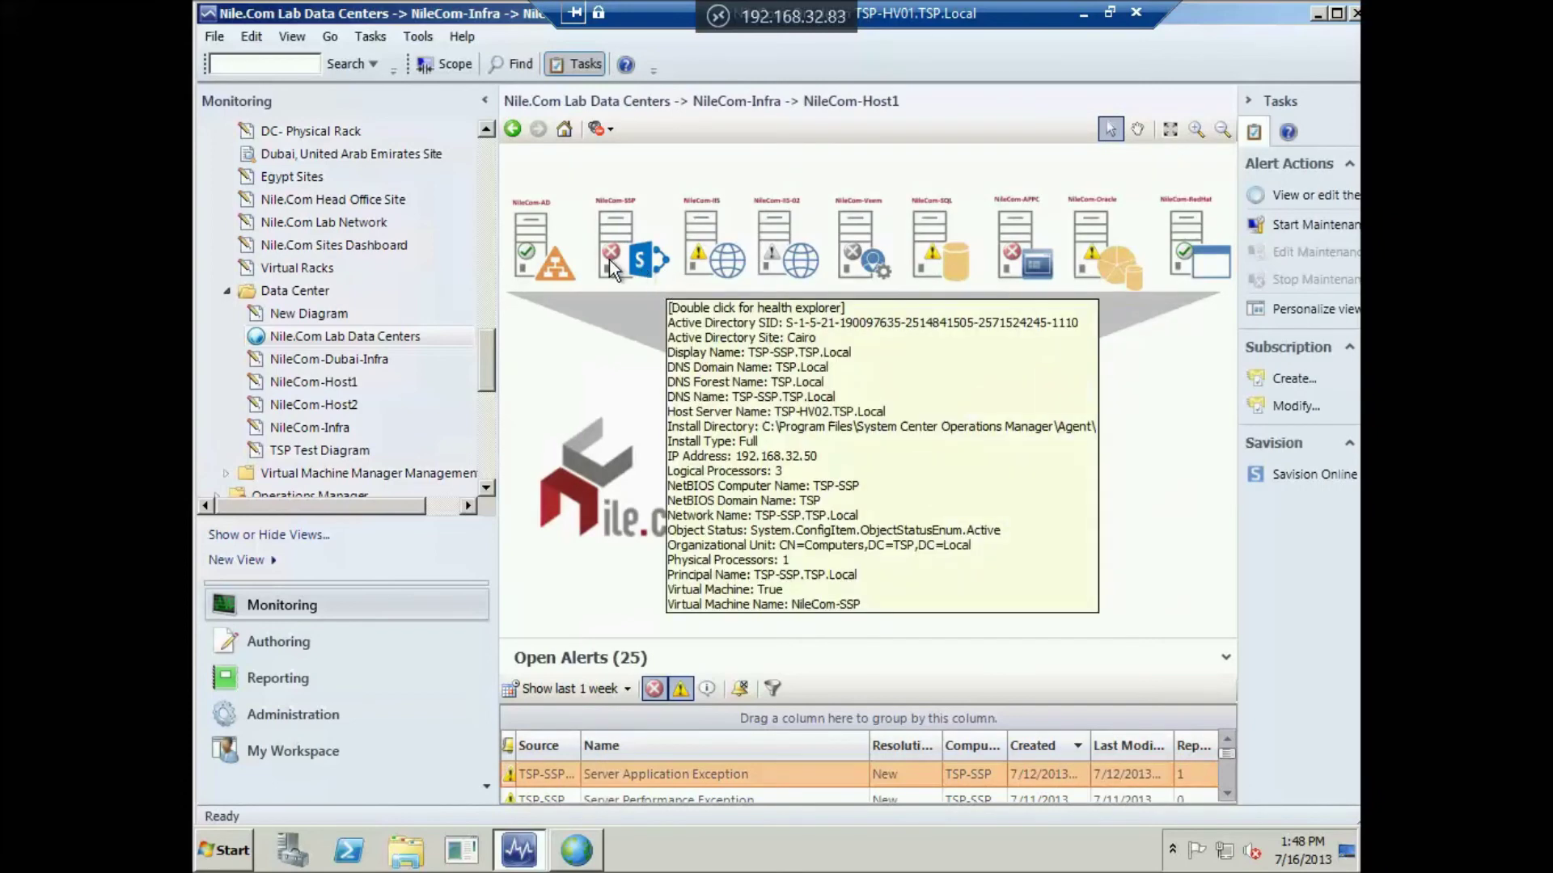
pyautogui.moveTo(640, 243)
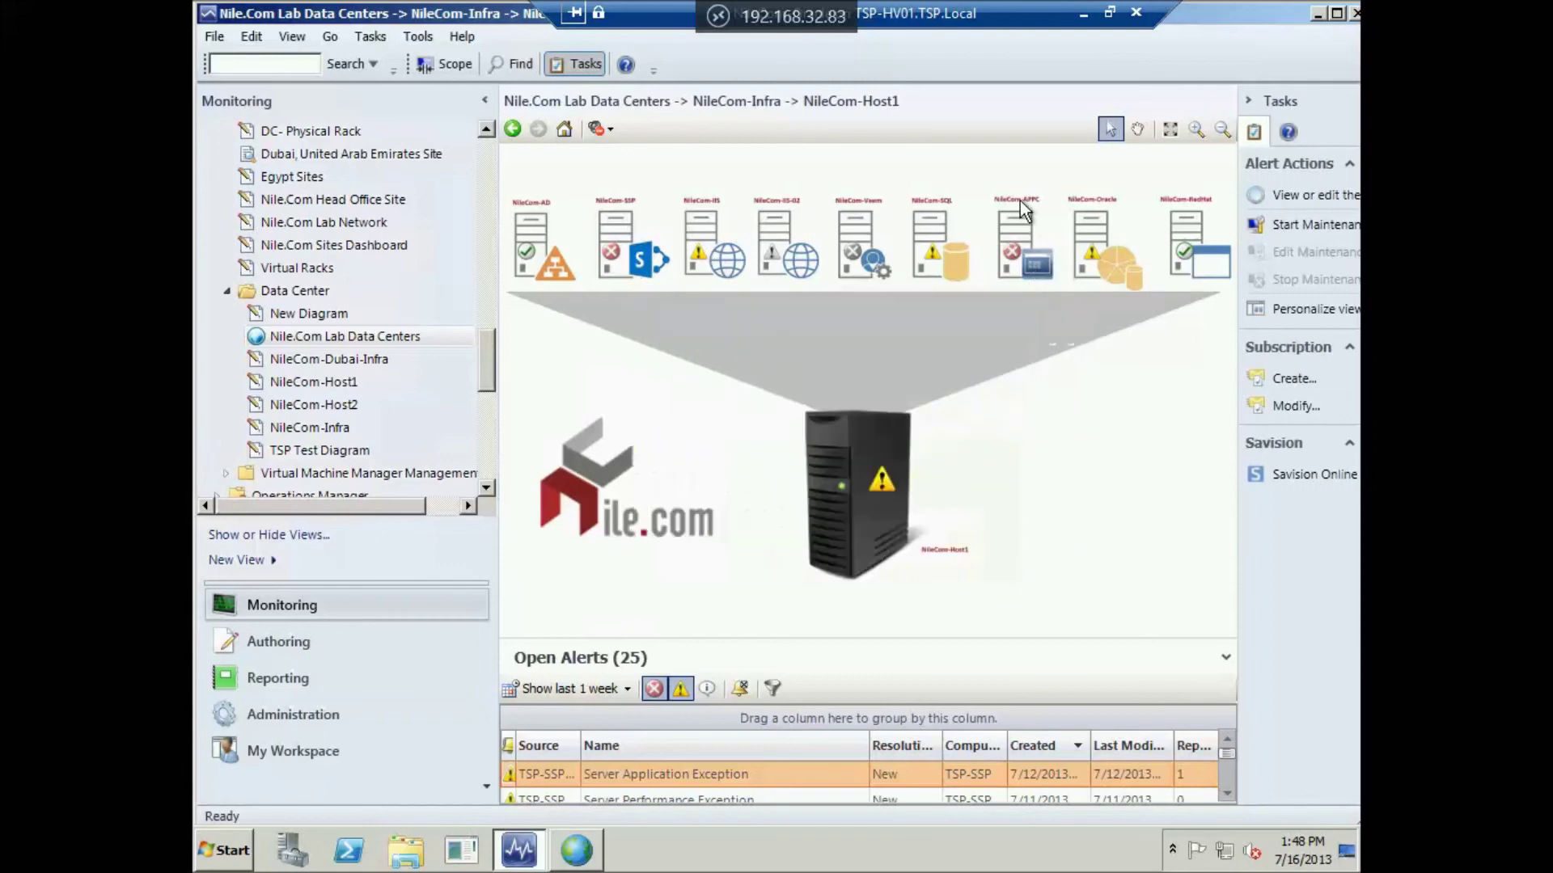
pyautogui.moveTo(1031, 275)
pyautogui.doubleClick(1012, 245)
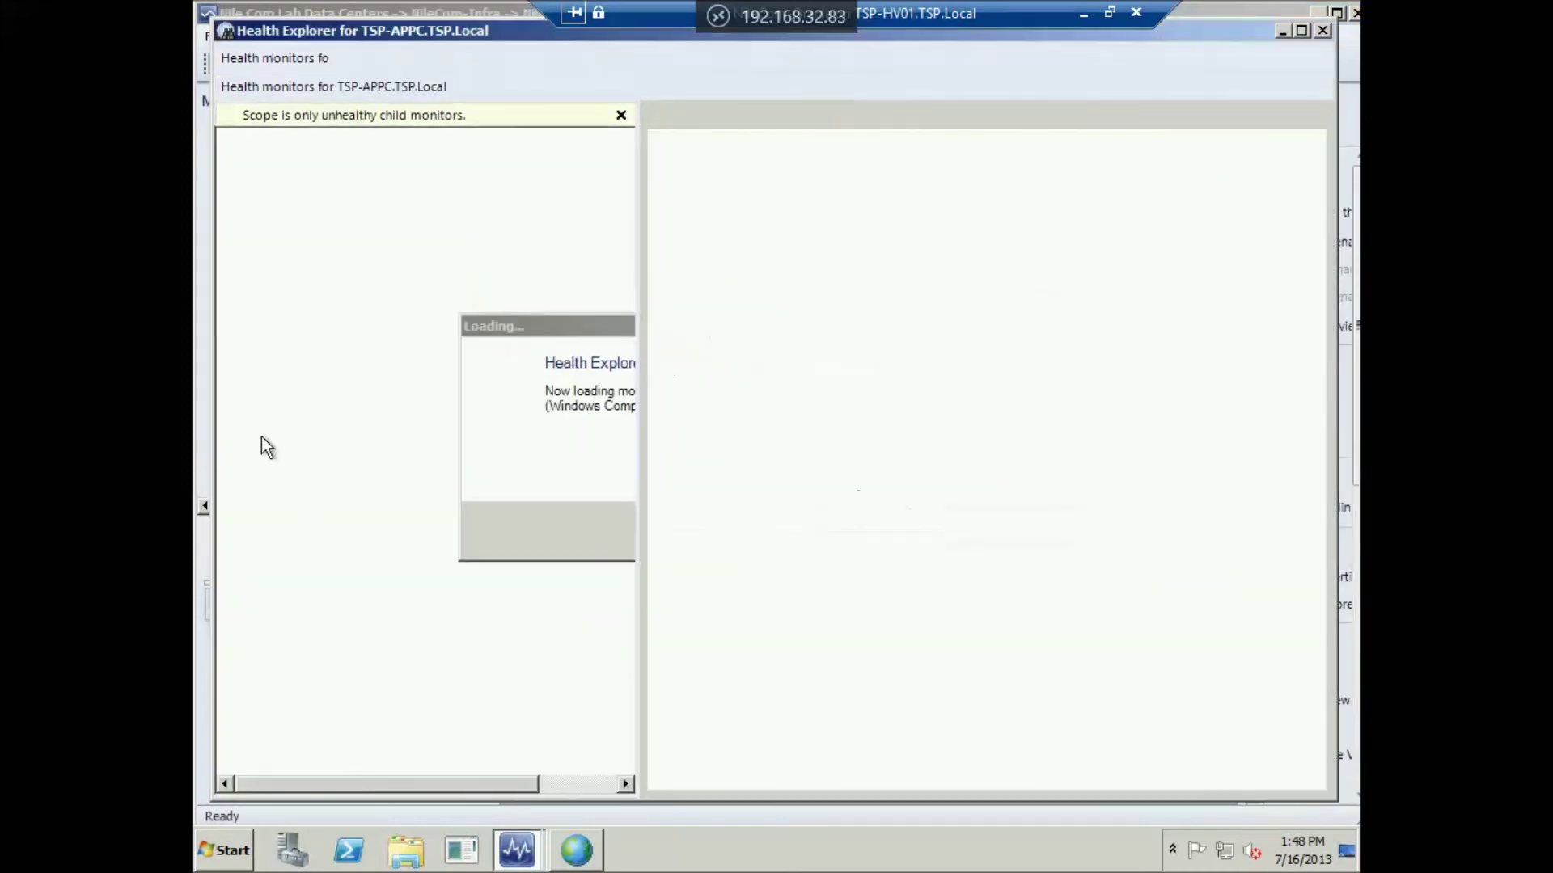
pyautogui.click(440, 190)
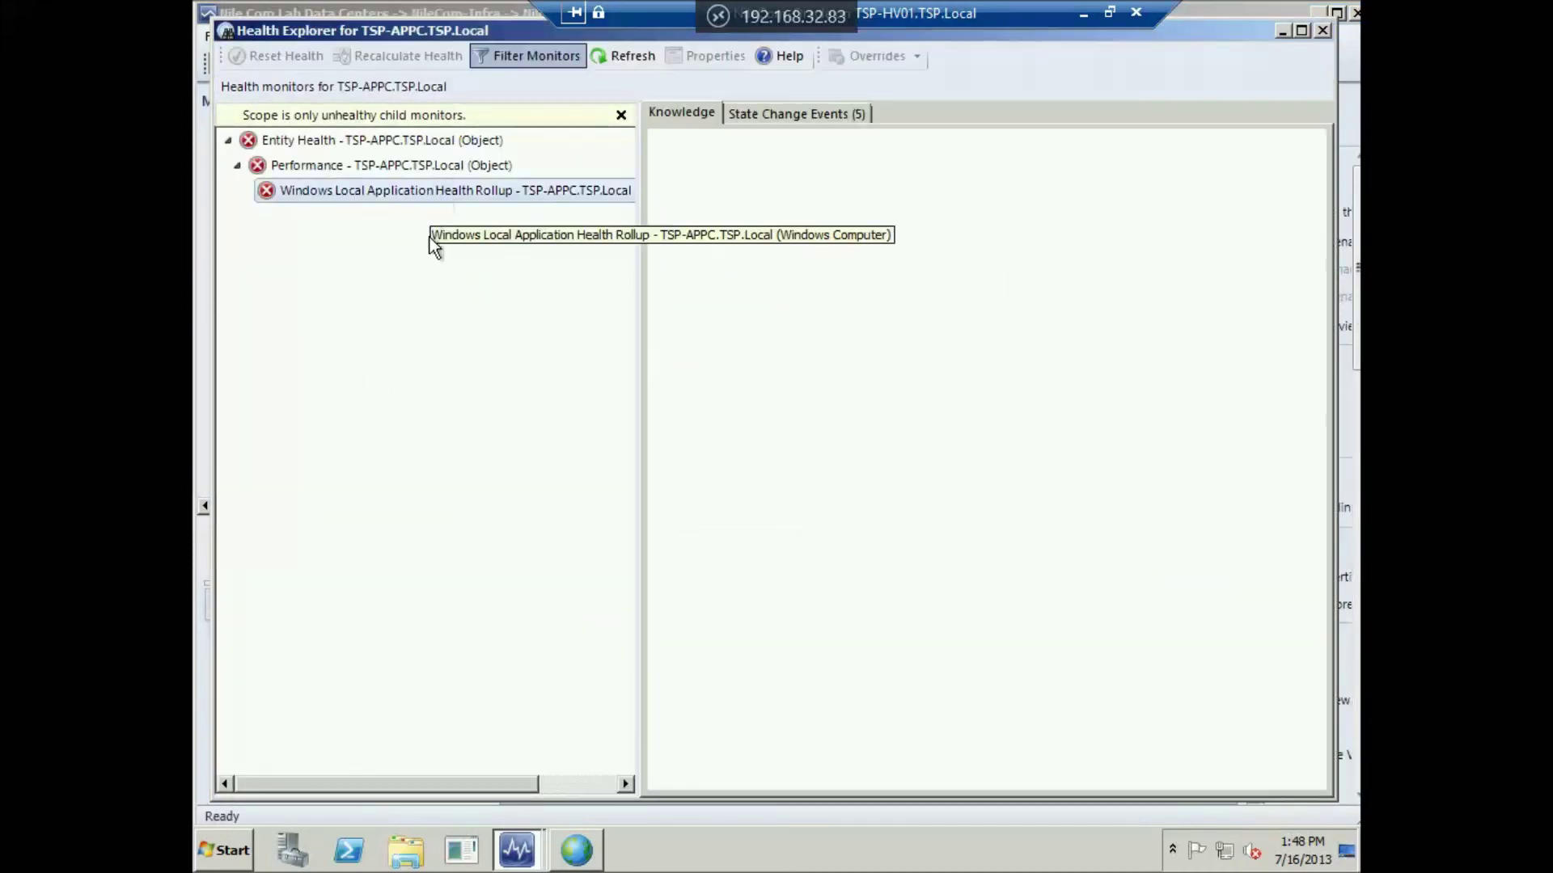
pyautogui.click(1324, 30)
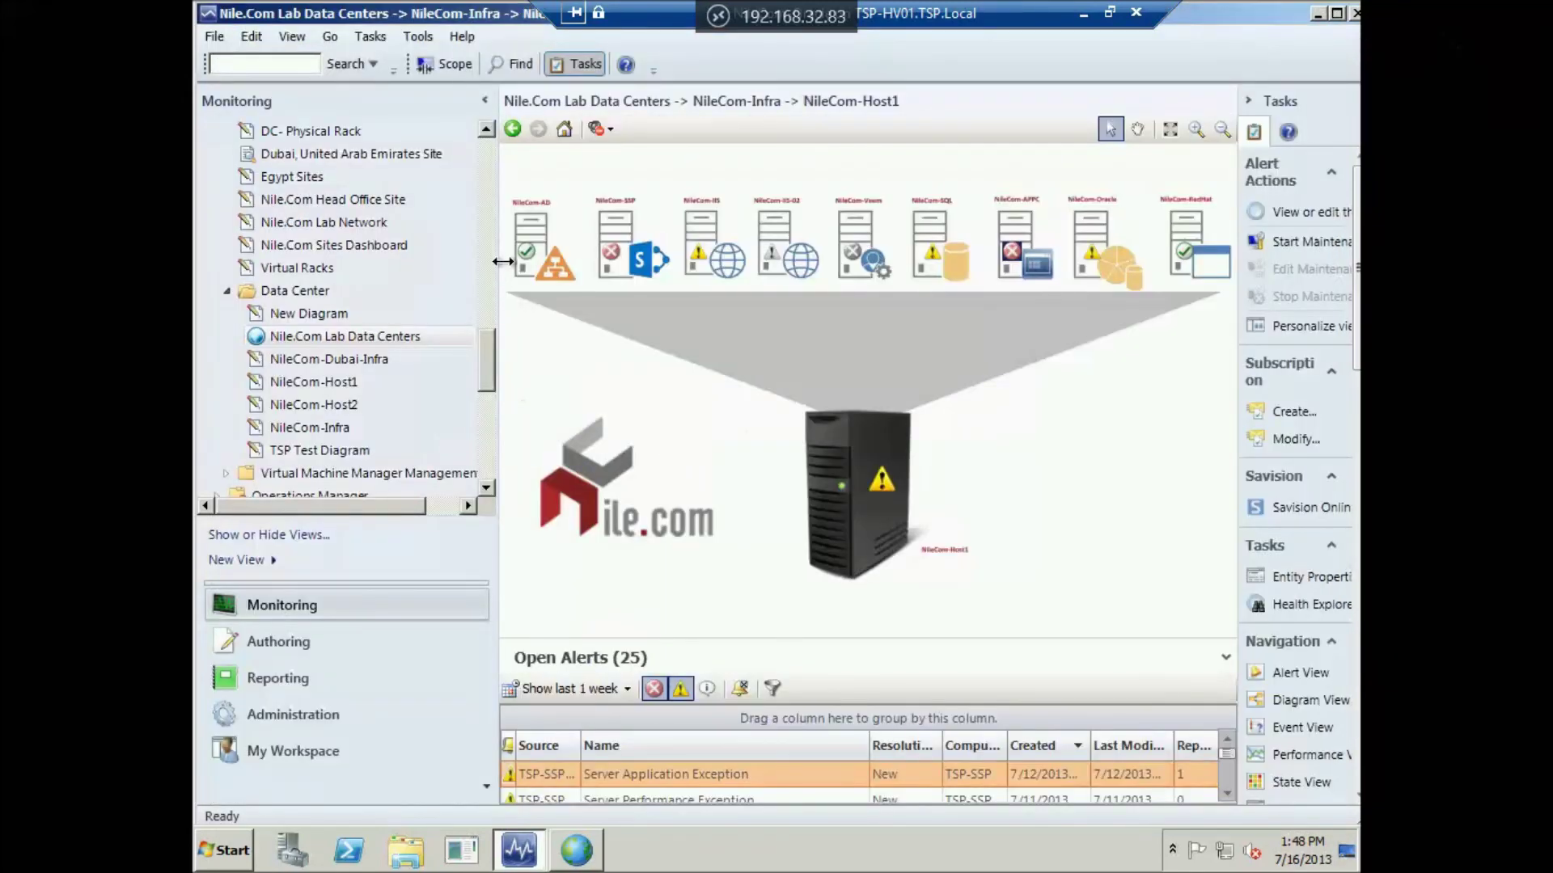
# Scroll the navigation pane up and minimize the Operations Manager console
pyautogui.moveTo(487, 361); pyautogui.dragTo(497, 323)
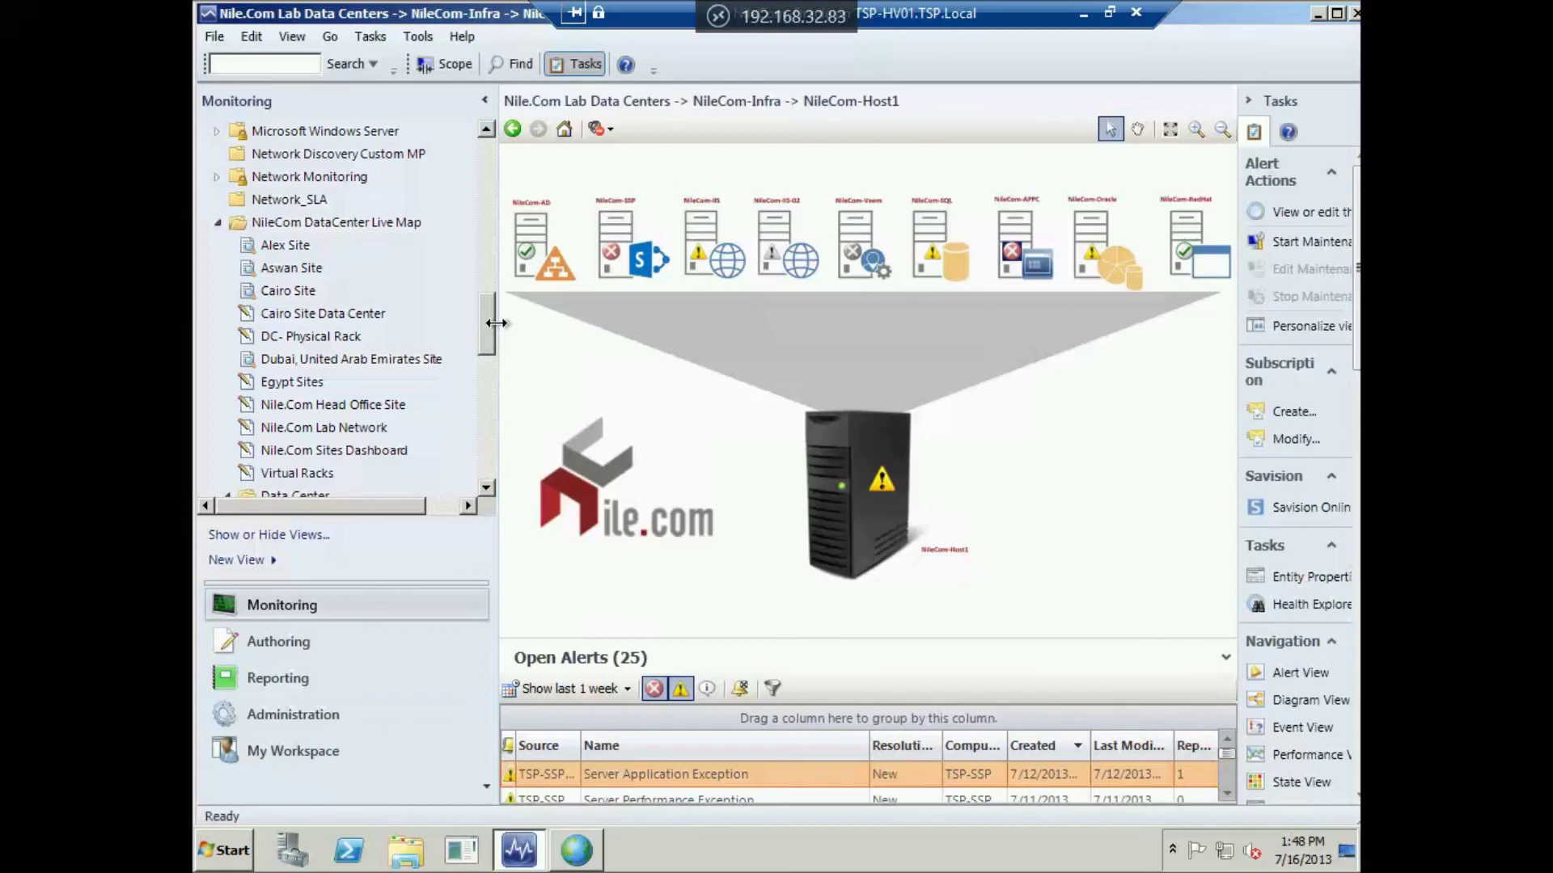
pyautogui.click(1316, 13)
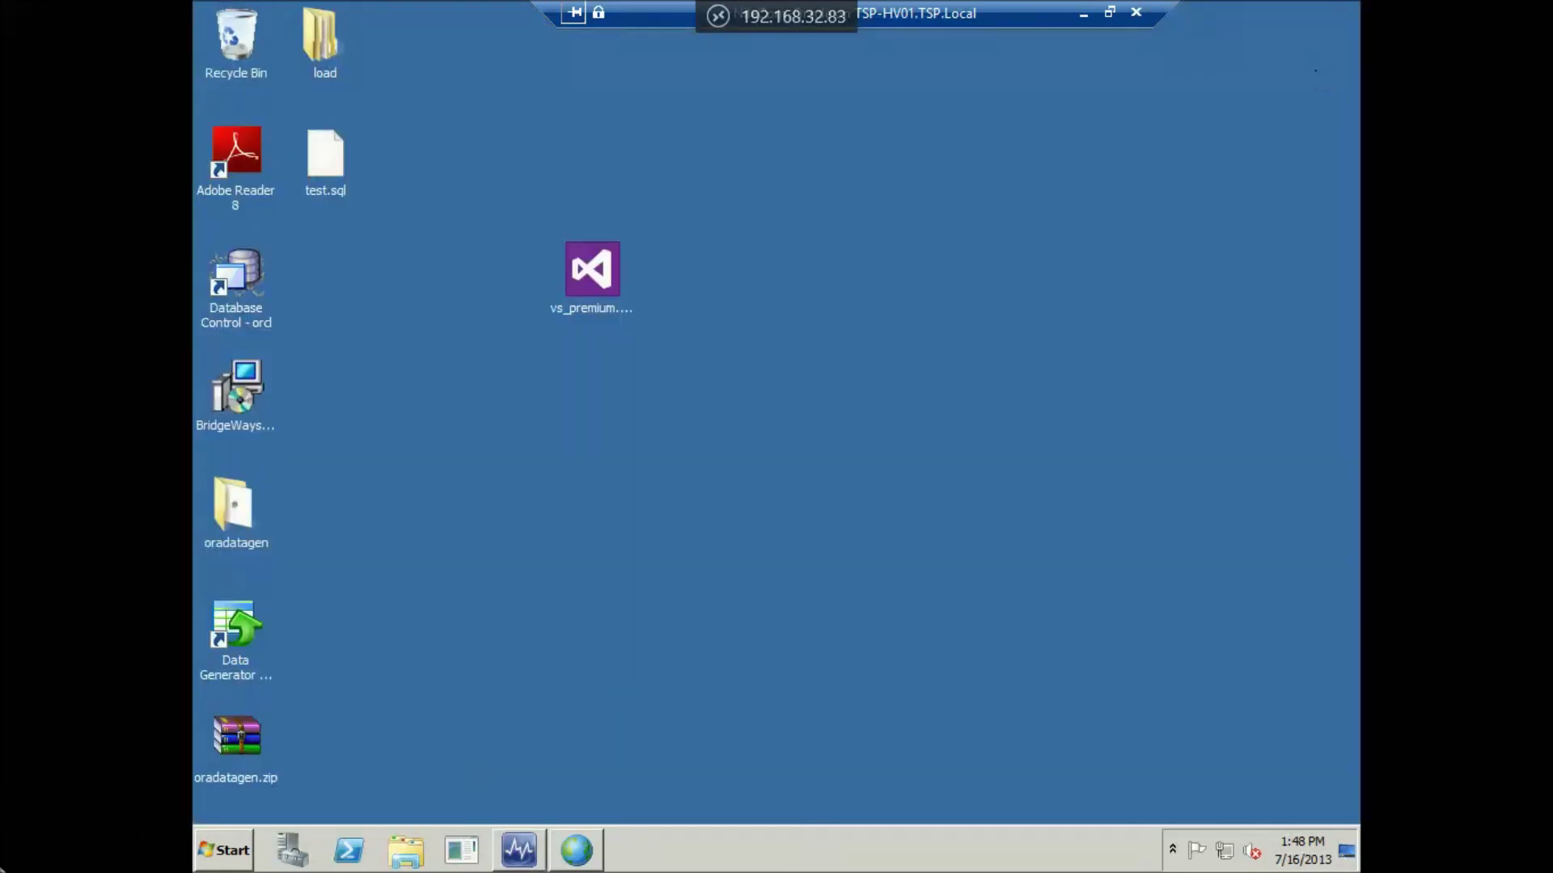